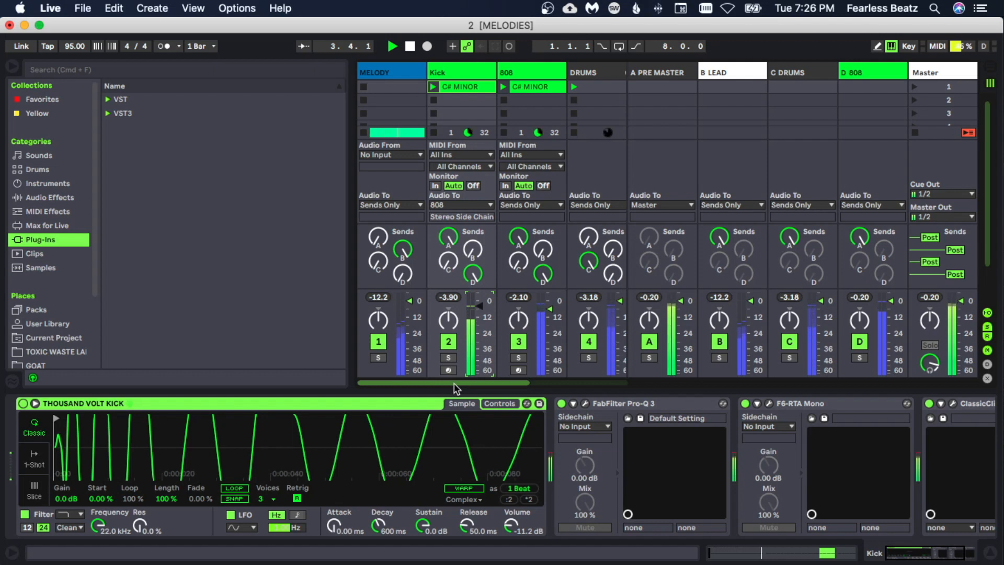
# - Select the OH track and open the TOXIC WASTE sample folder
pyautogui.moveTo(456, 388); pyautogui.dragTo(552, 388)
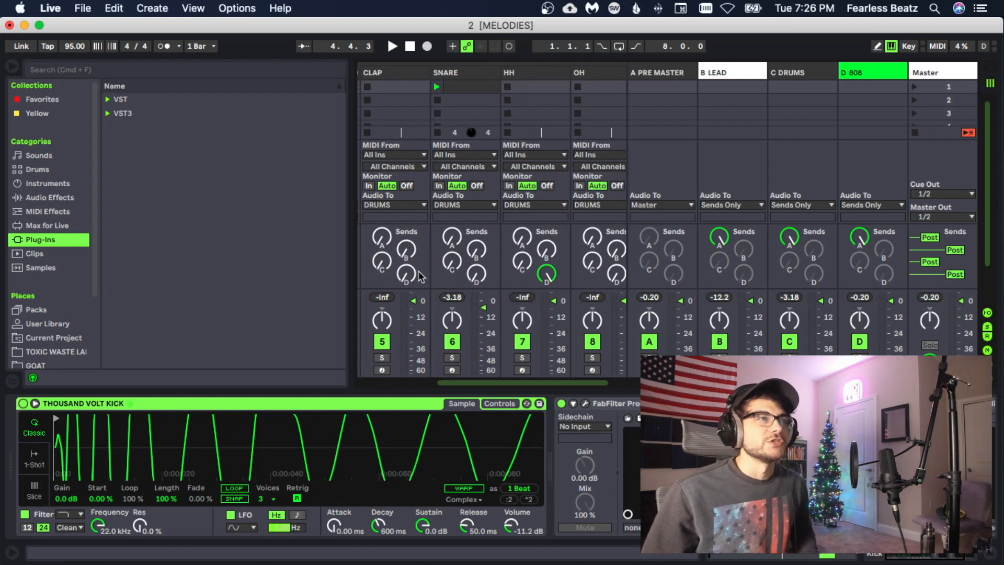
pyautogui.click(525, 79)
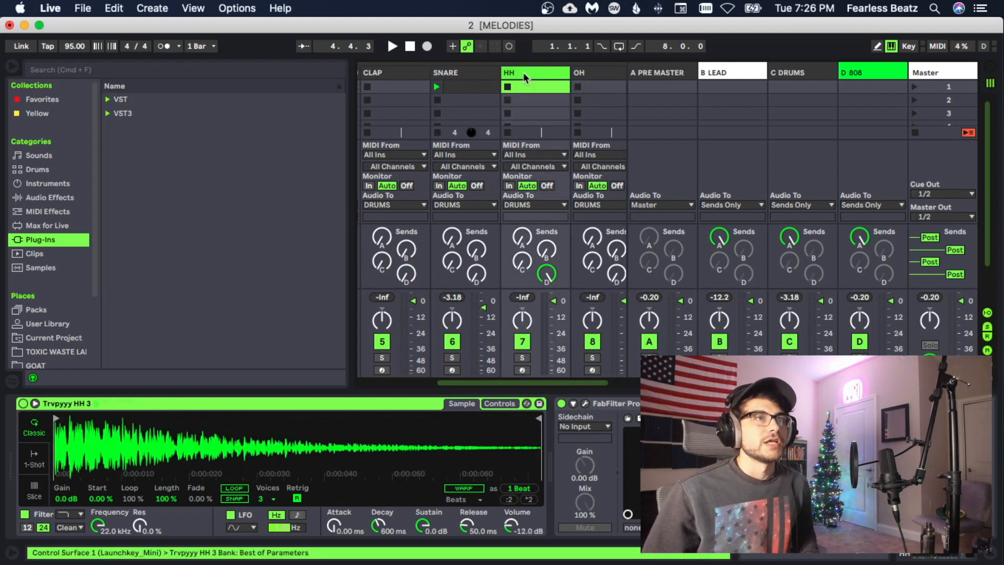
pyautogui.click(597, 78)
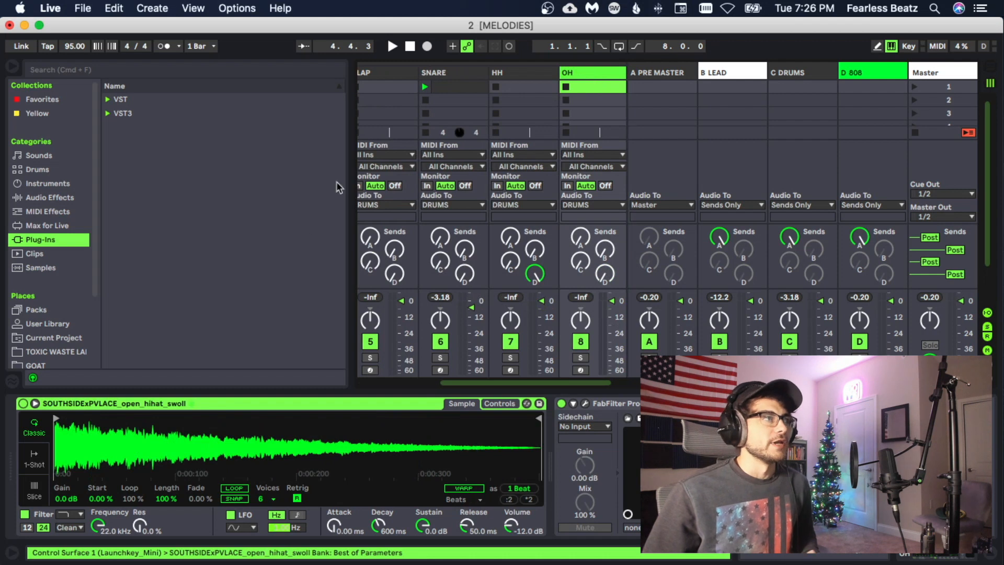
pyautogui.scroll(-3, 55, 283)
pyautogui.click(52, 289)
# - Audition the open-hat samples in the OH folder and load BIG TYME OH.wav into the OH track's sampler
pyautogui.click(168, 285)
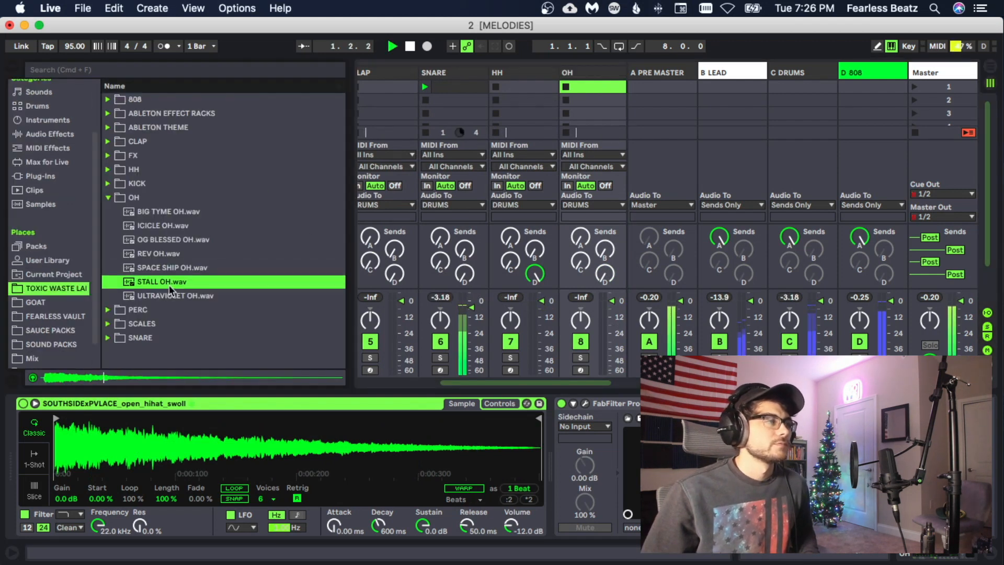
pyautogui.click(168, 296)
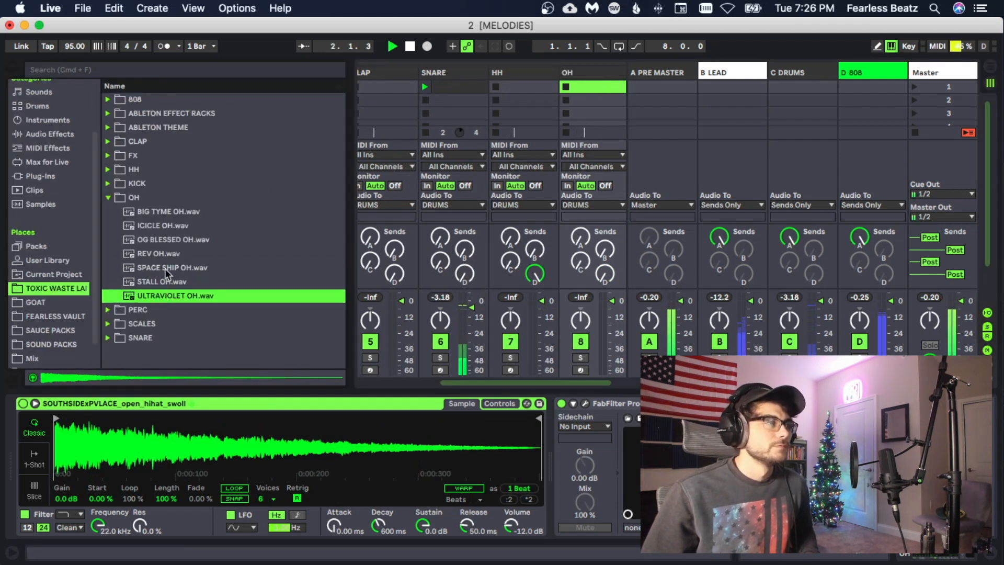
pyautogui.click(165, 269)
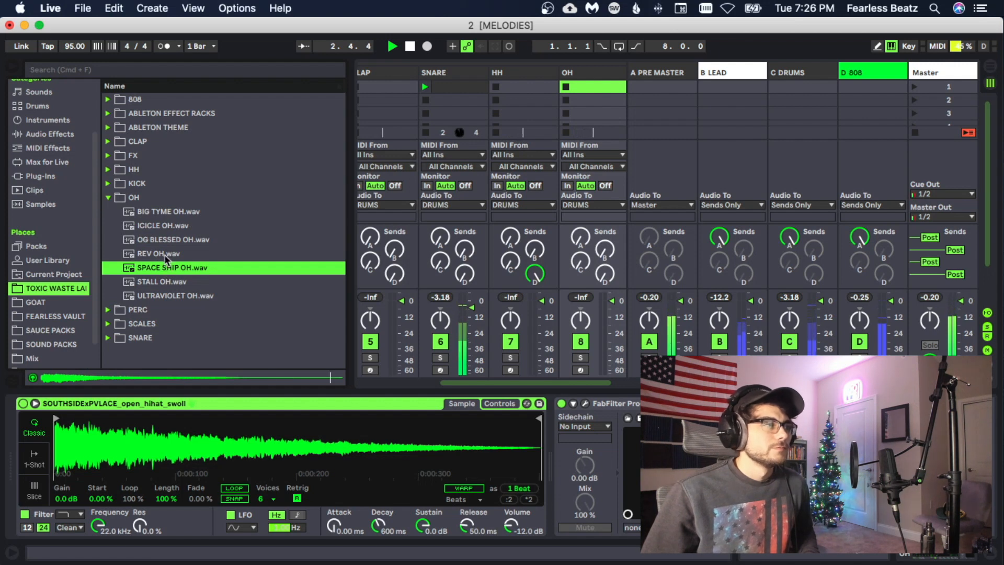
pyautogui.click(166, 255)
pyautogui.click(166, 241)
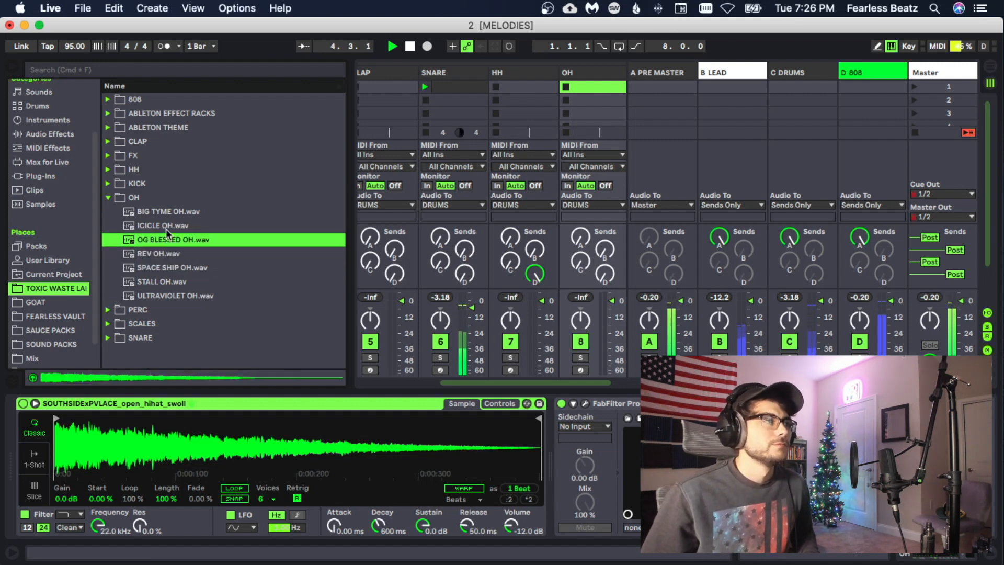
pyautogui.click(165, 228)
pyautogui.click(166, 215)
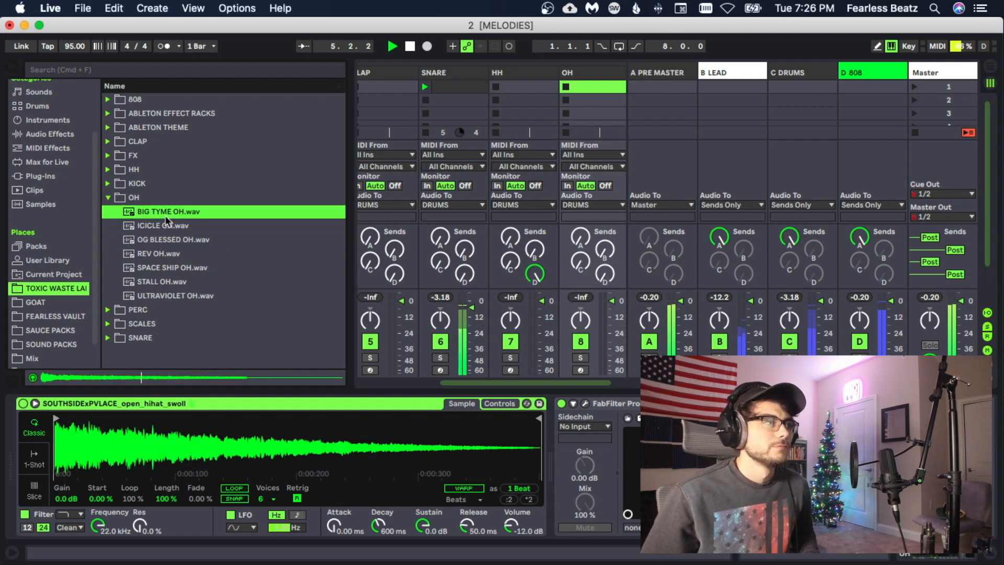
pyautogui.moveTo(165, 214); pyautogui.dragTo(531, 415)
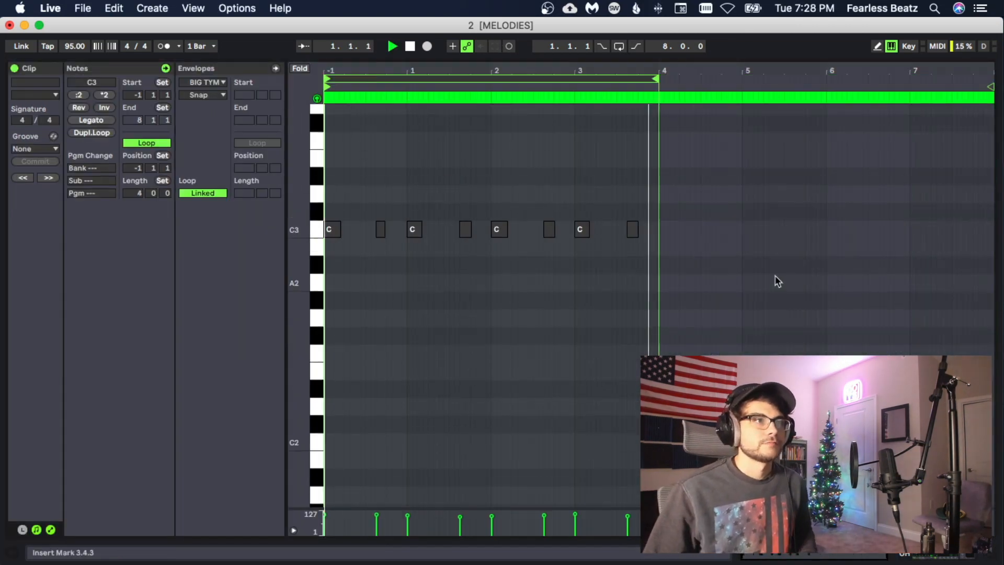
# - Lower the velocities of the short off-beat open-hat notes, the first to 90 and the second to 86
pyautogui.click(533, 285)
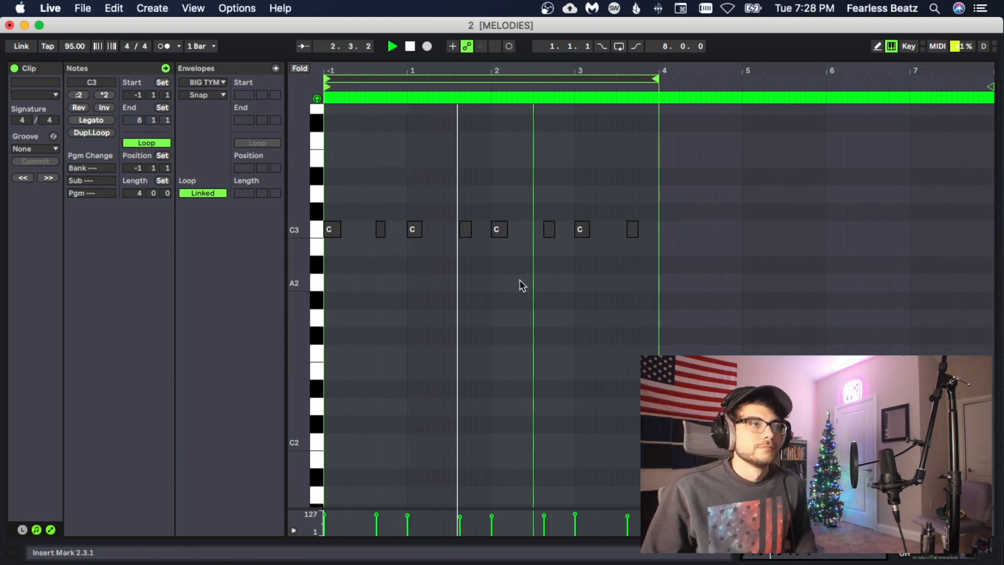
pyautogui.click(377, 516)
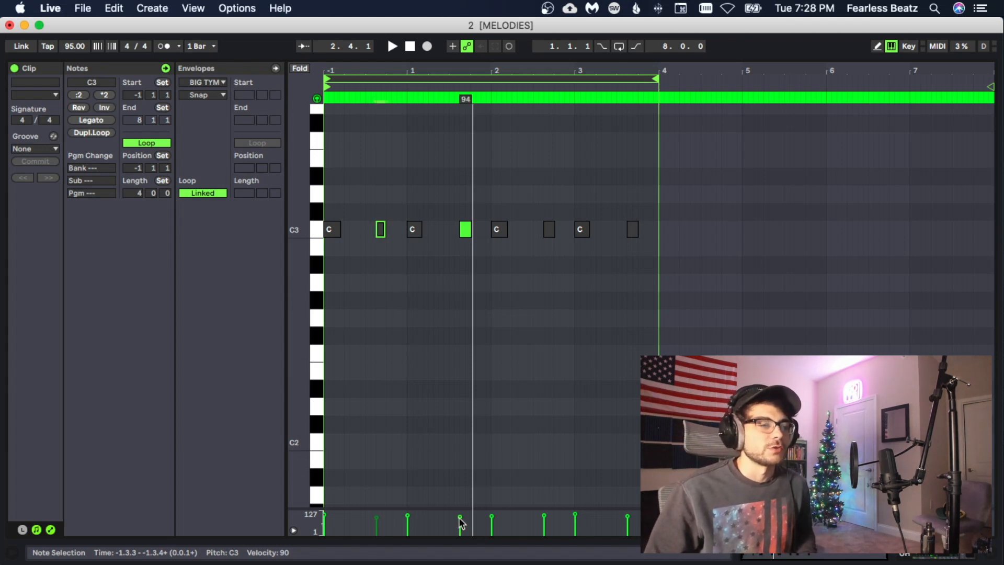
pyautogui.moveTo(460, 519); pyautogui.dragTo(460, 524)
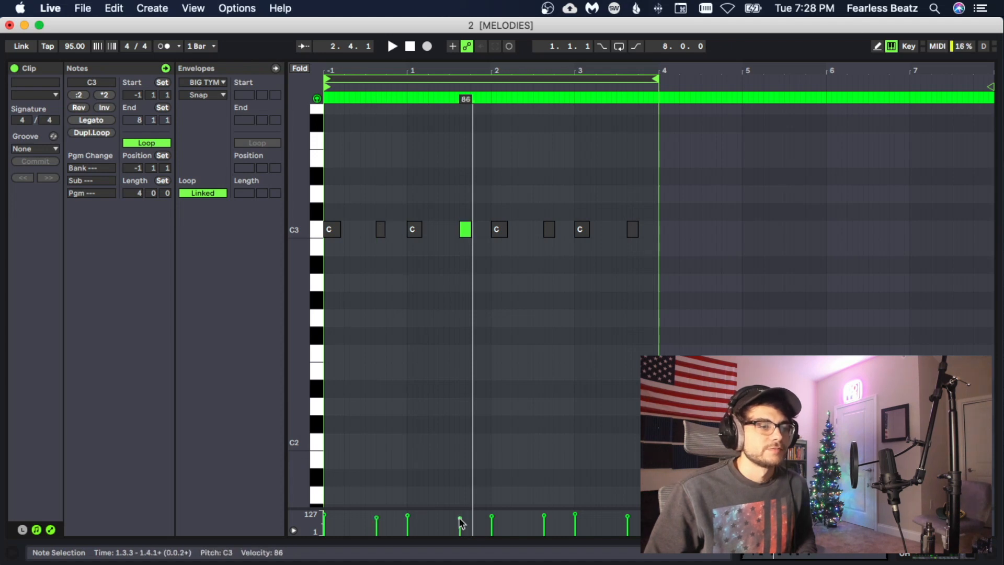
pyautogui.click(491, 518)
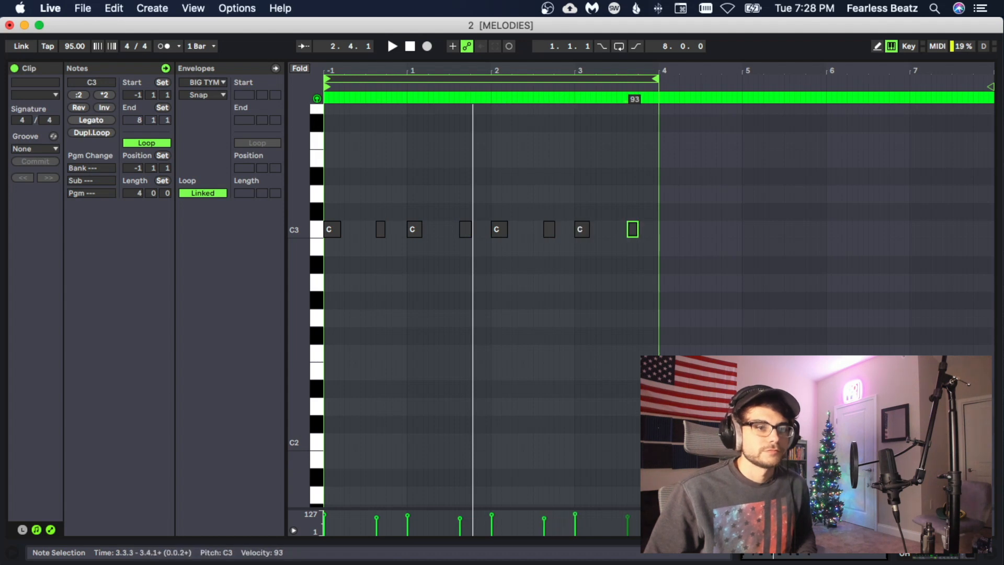
pyautogui.click(622, 444)
# - Play back the open-hat pattern and set the first short off-beat note's velocity to 86
pyautogui.press('space')
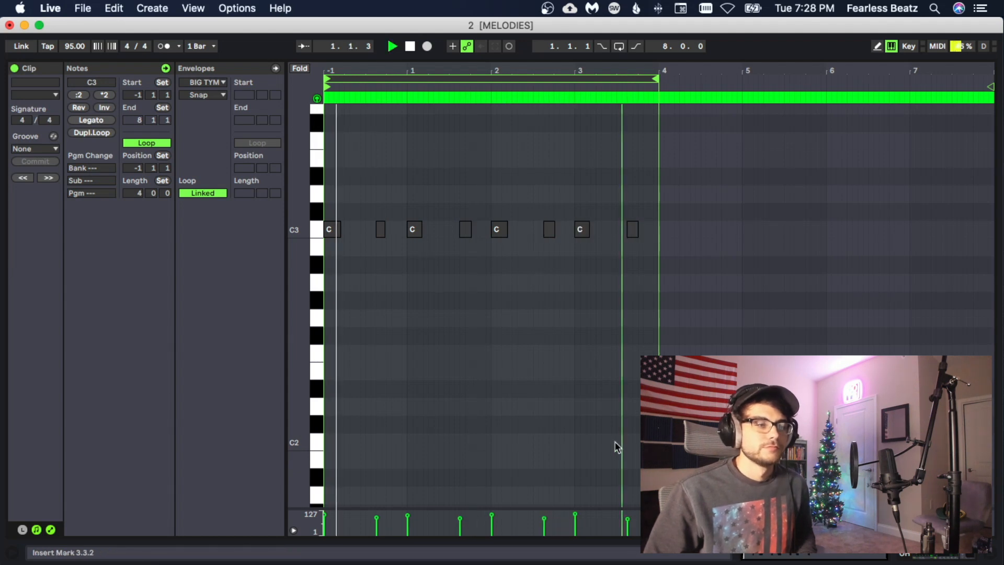
pyautogui.press('space')
pyautogui.click(375, 516)
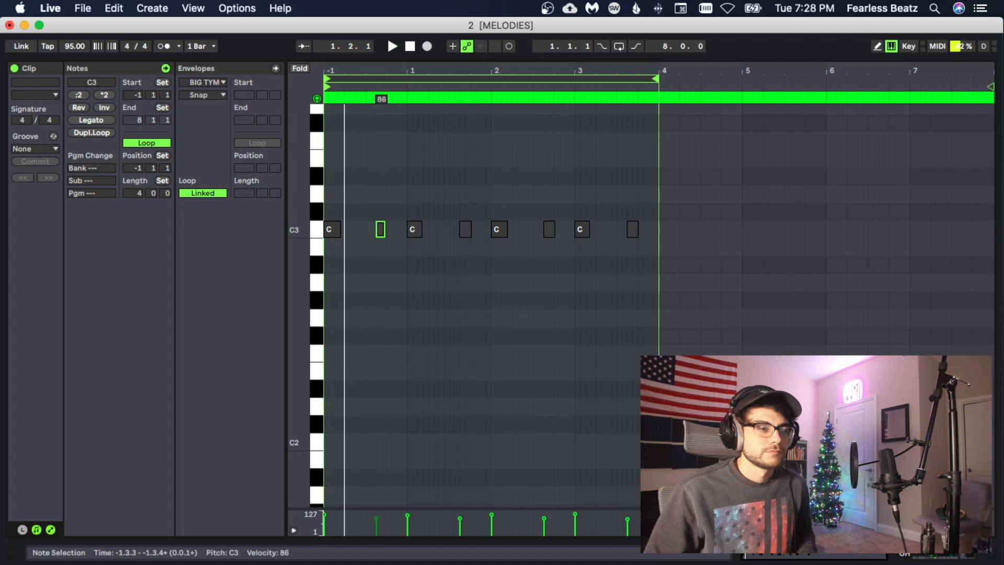
pyautogui.press('space')
pyautogui.click(398, 445)
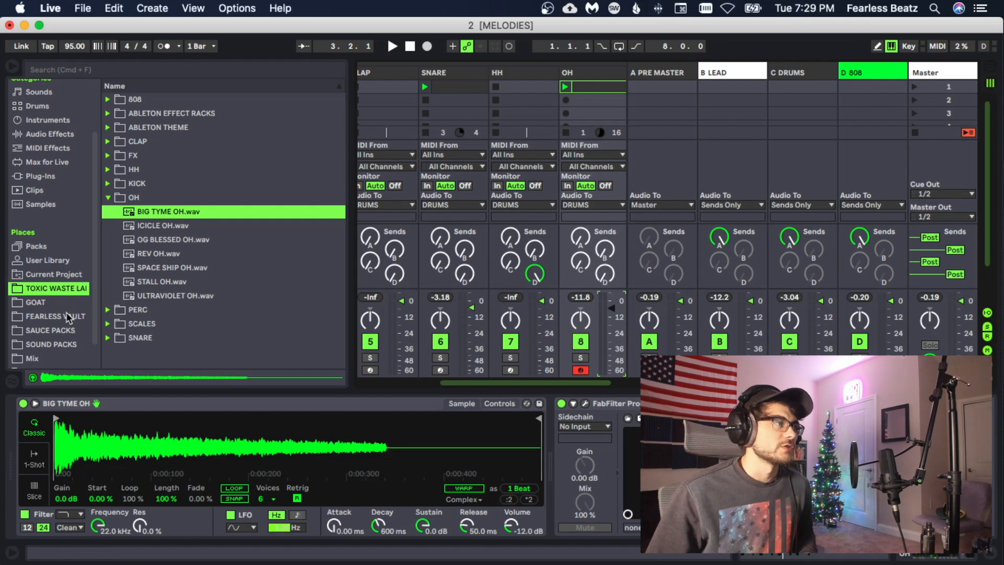
# - Audition ValhallaVintageVerb's Snare Plate preset on the OH track and adjust the wet chain's volume in the Audio Effect Rack
pyautogui.click(841, 347)
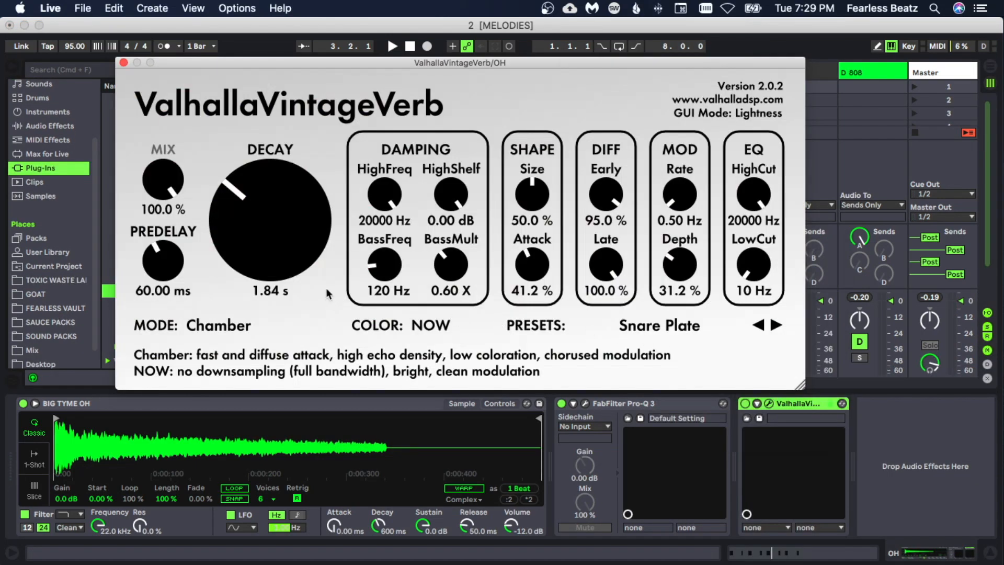
pyautogui.press('space')
pyautogui.press('space')
pyautogui.moveTo(287, 64); pyautogui.dragTo(290, 64)
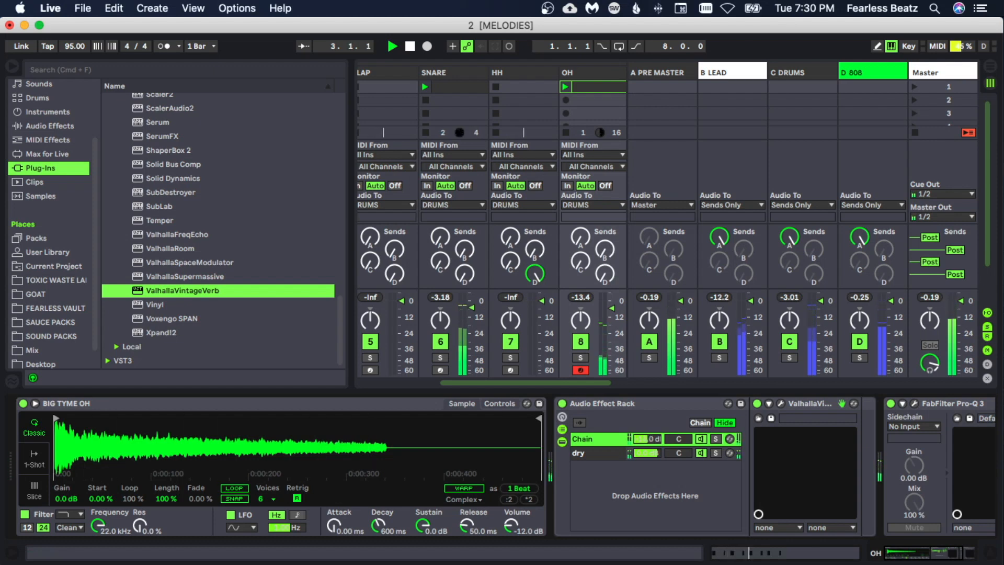
pyautogui.moveTo(644, 439); pyautogui.dragTo(645, 437)
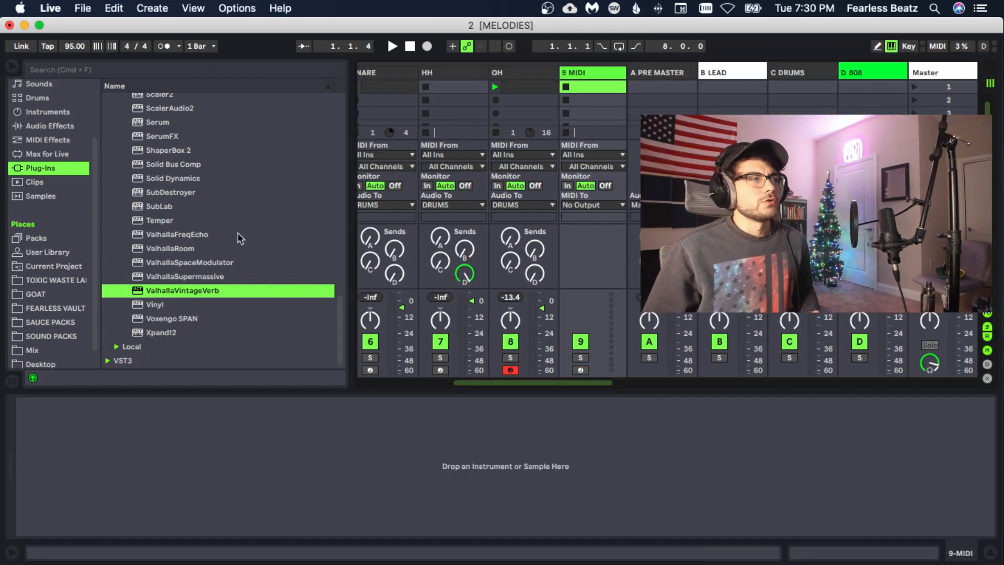
# - Add a MIDI track after OH and open the PERC folder in the TOXIC WASTE samples
pyautogui.scroll(5, 180, 187)
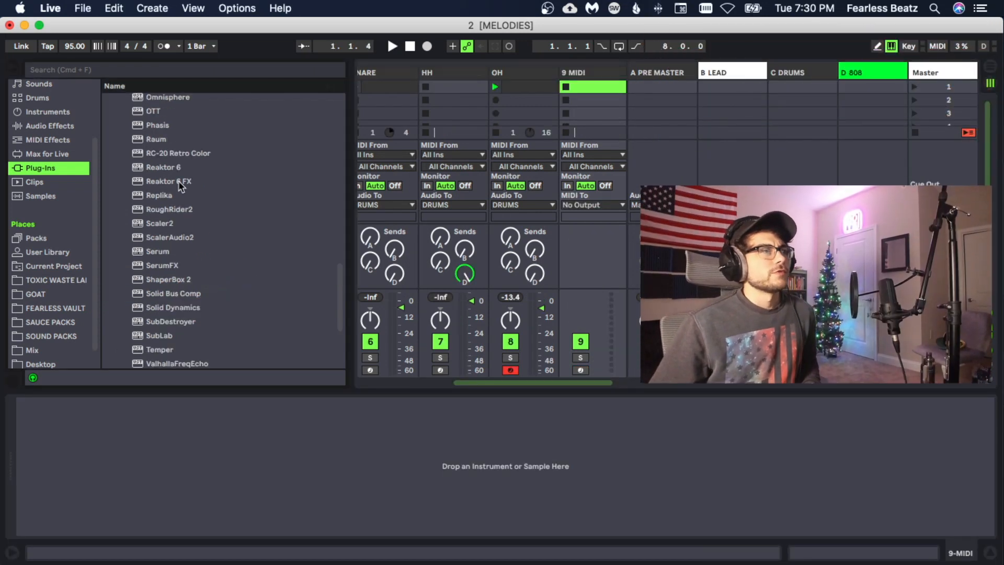
pyautogui.scroll(15, 181, 186)
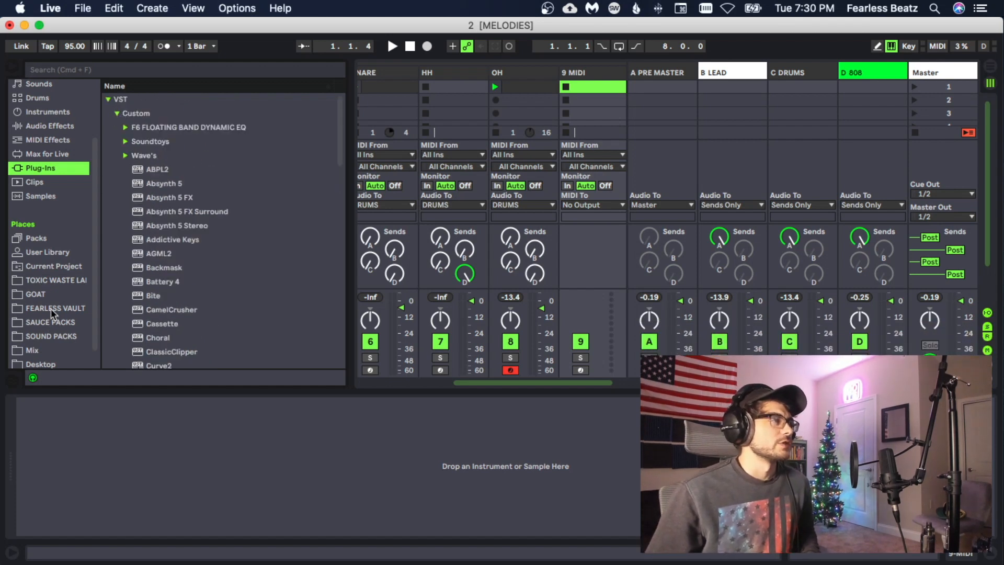
pyautogui.click(51, 280)
pyautogui.click(108, 198)
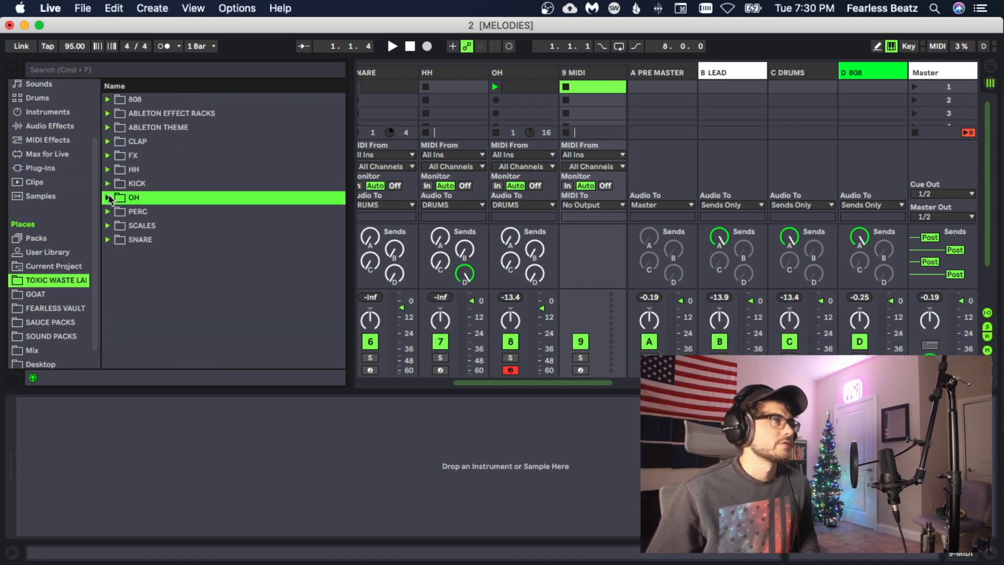
pyautogui.click(109, 212)
# - Audition the percussion samples against the beat and load PLASTIC BASKET PERC.wav on track 9
pyautogui.click(165, 225)
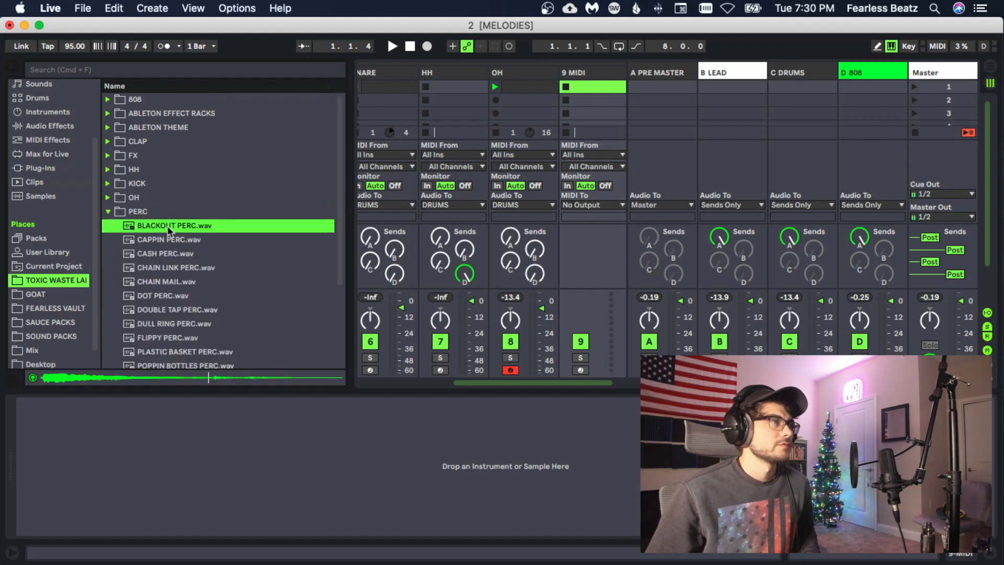
pyautogui.click(166, 240)
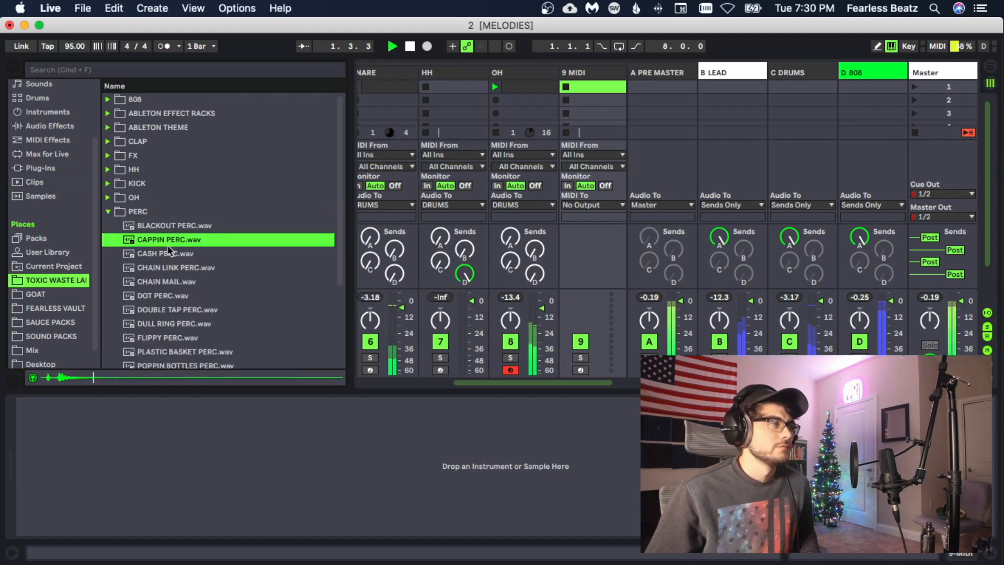
pyautogui.click(168, 253)
pyautogui.click(169, 269)
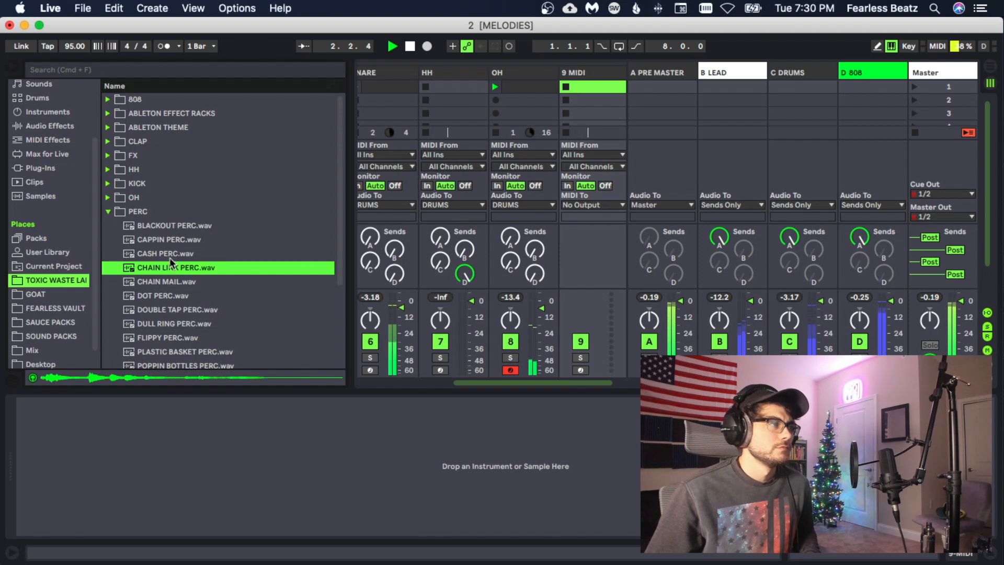
pyautogui.click(171, 256)
pyautogui.scroll(-2, 171, 261)
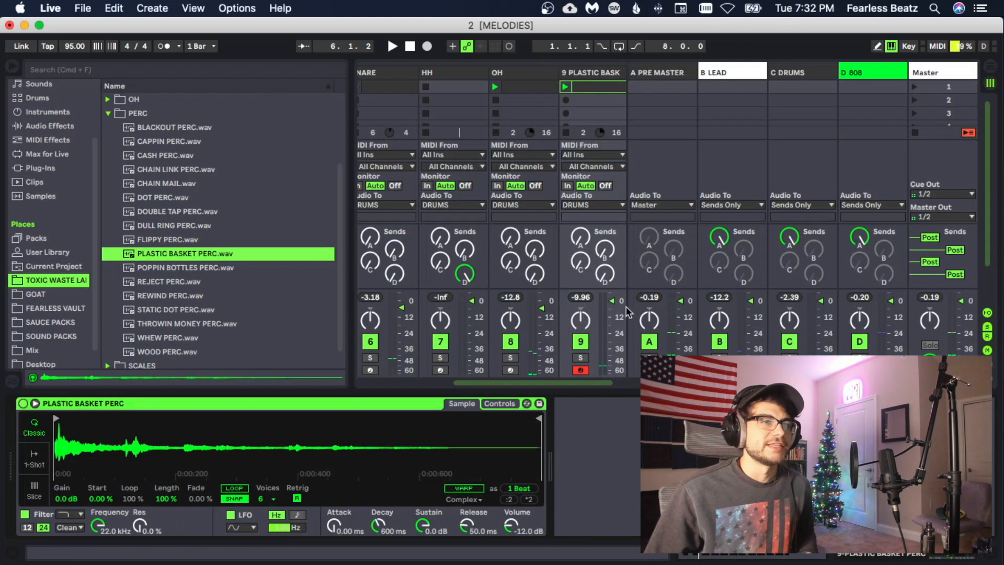
# - Rename the PLASTIC BASKET PERC track as PERC
pyautogui.moveTo(540, 382); pyautogui.dragTo(563, 383)
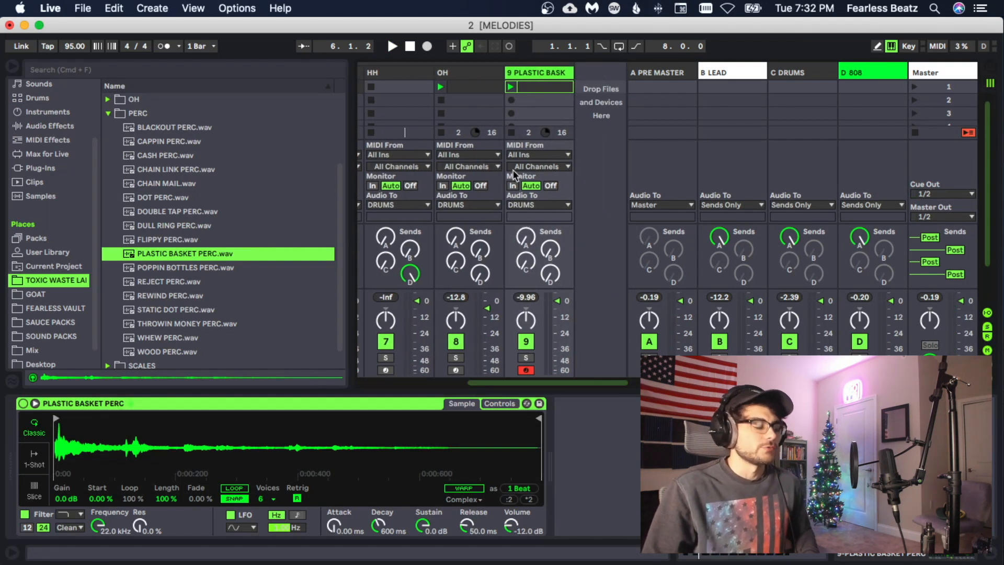
pyautogui.press('super+r')
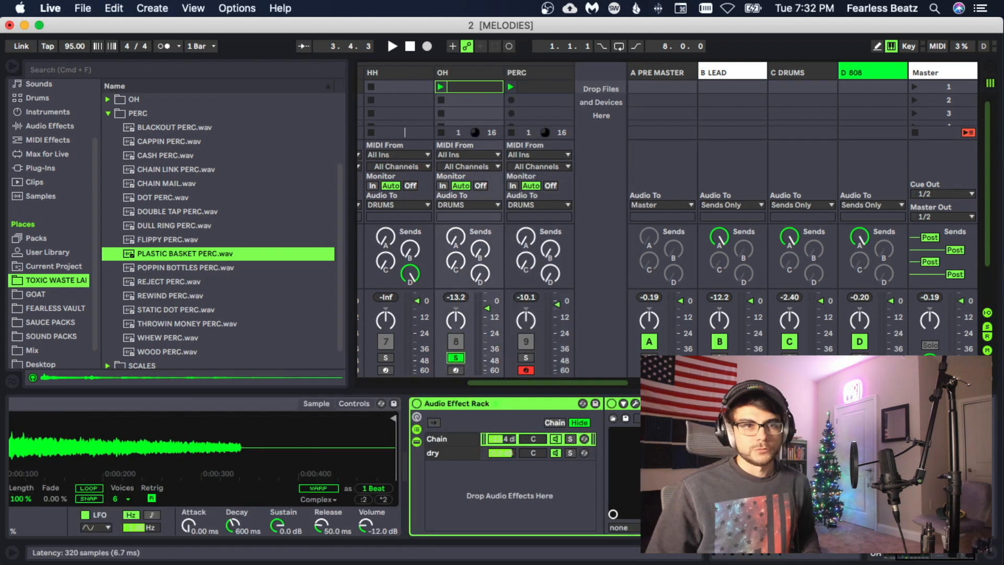
# - Add a 12 dB/oct low cut at about 1950 Hz in FabFilter Pro-Q 3 on the OH track
pyautogui.click(636, 403)
pyautogui.moveTo(462, 187); pyautogui.dragTo(456, 197)
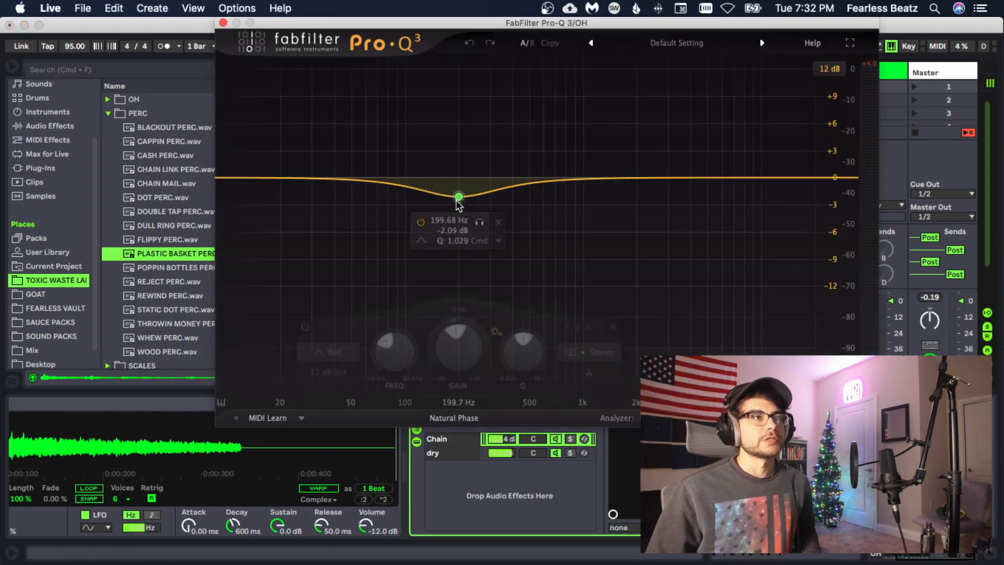
pyautogui.click(332, 352)
pyautogui.click(323, 241)
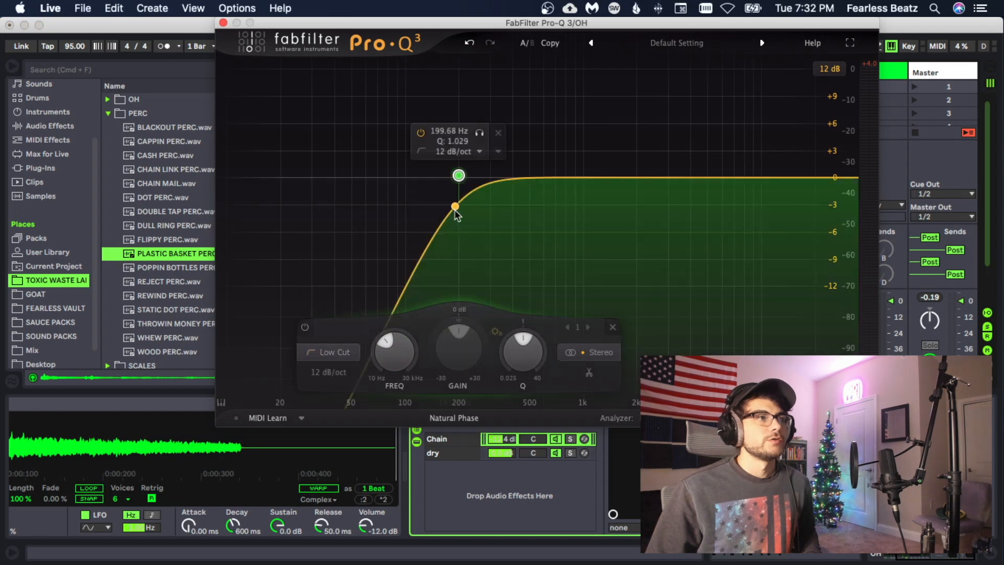
pyautogui.moveTo(460, 177); pyautogui.dragTo(635, 179)
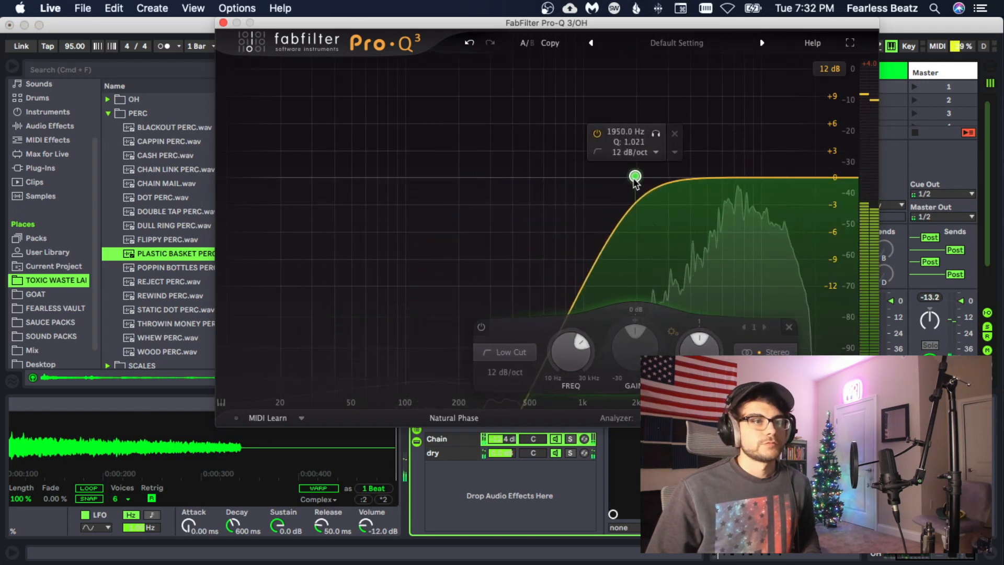
pyautogui.click(224, 23)
# - Solo the PERC track and shape its EQ with a 12 dB/oct low cut at about 408 Hz and a bell boost on the high-frequency peak
pyautogui.click(569, 308)
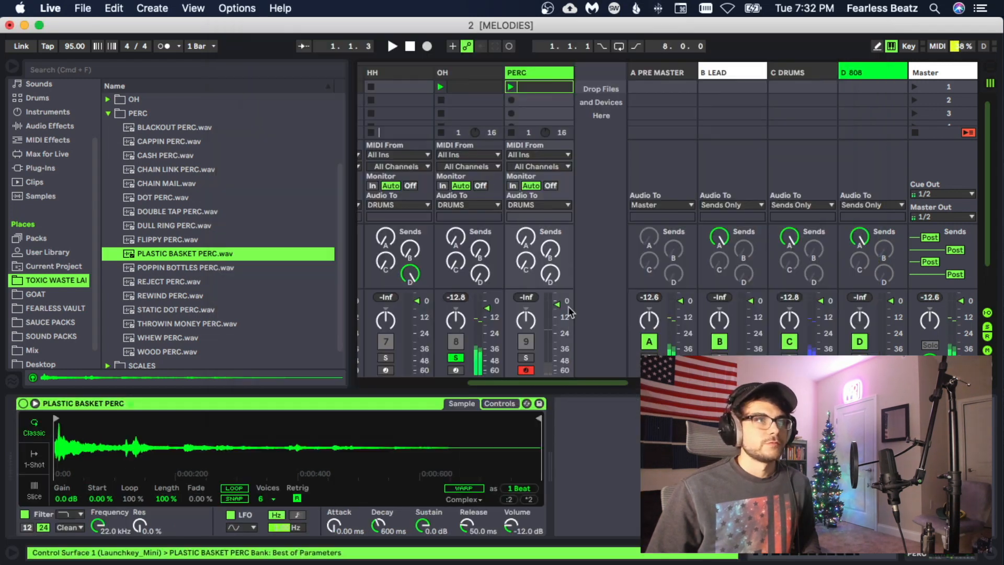
pyautogui.click(526, 357)
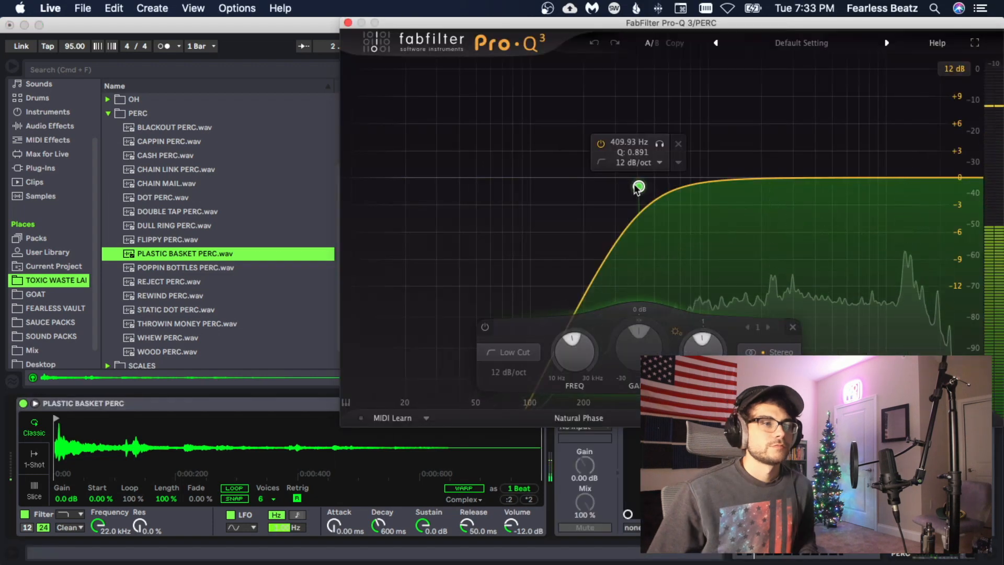
pyautogui.moveTo(634, 186); pyautogui.dragTo(634, 185)
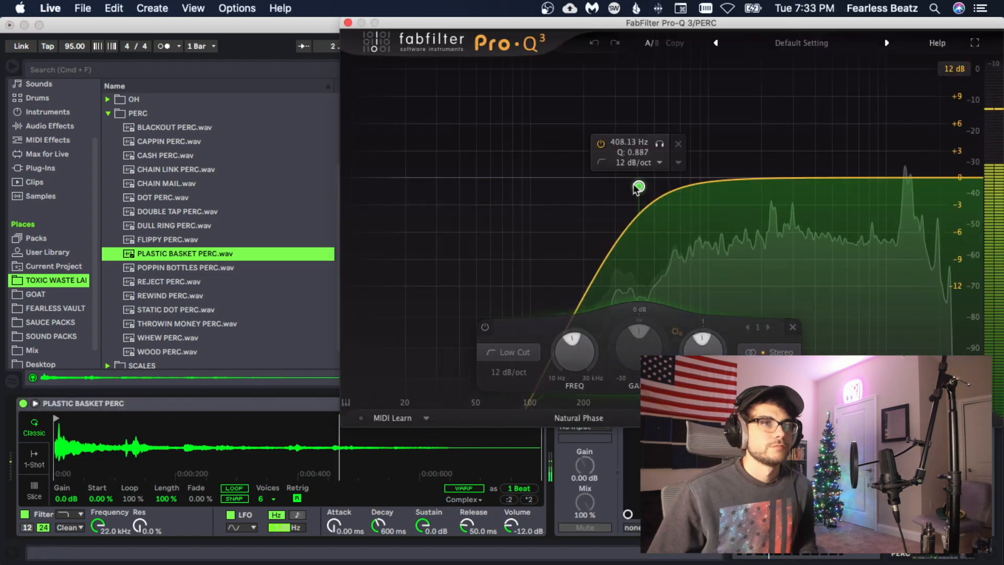
pyautogui.moveTo(881, 178); pyautogui.dragTo(908, 156)
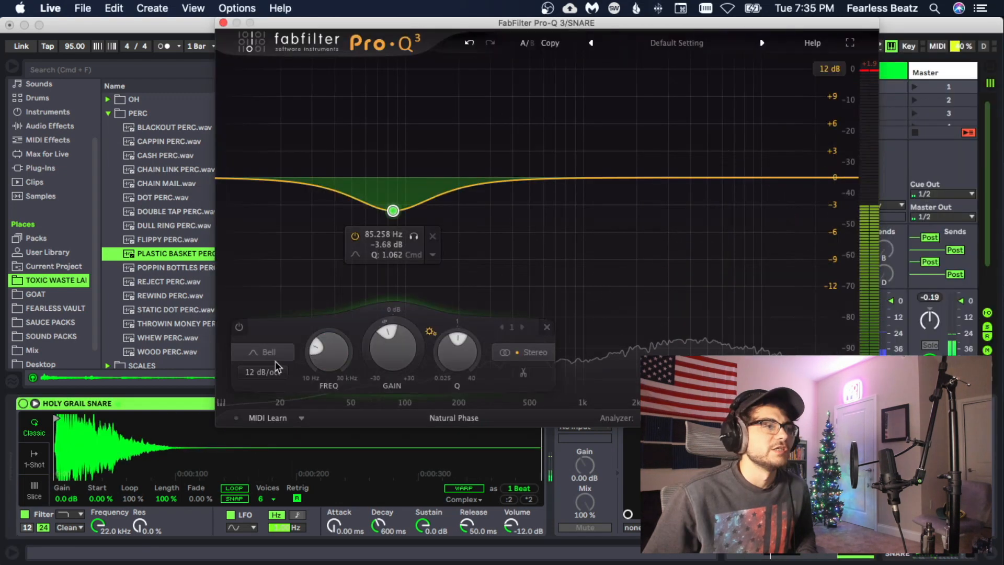
# - Set the snare's first EQ band to a 12 dB/oct low cut at about 240 Hz
pyautogui.click(263, 352)
pyautogui.click(261, 240)
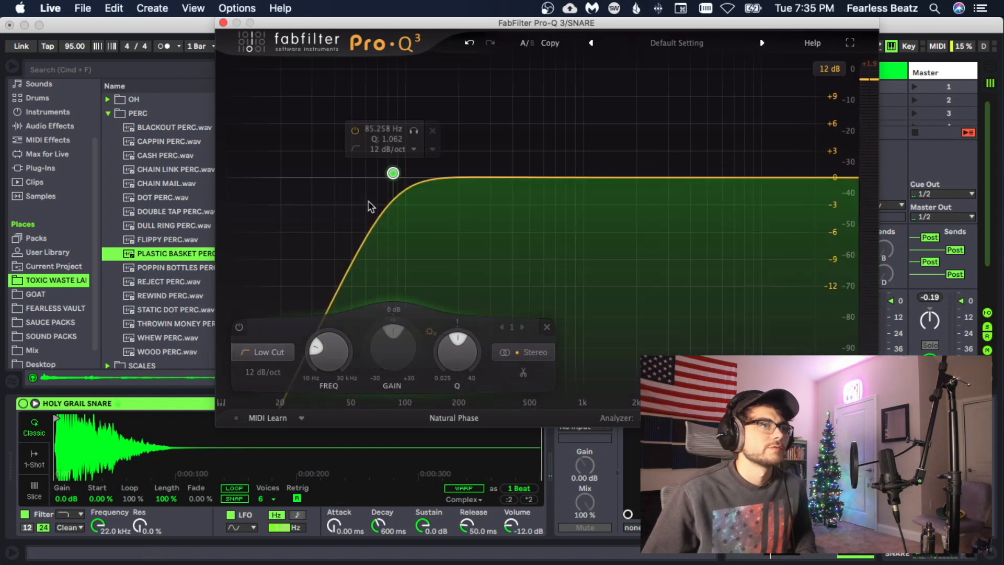
pyautogui.moveTo(392, 173); pyautogui.dragTo(474, 179)
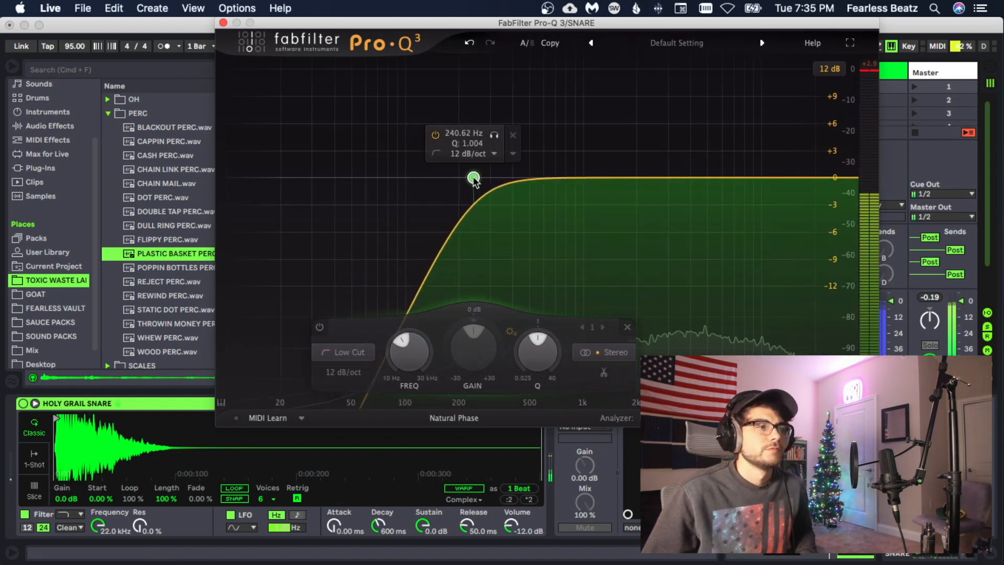
# - Add a bell band with a Q of about 3.1 in the snare's low mids and bring it down to a slight boost
pyautogui.moveTo(569, 177); pyautogui.dragTo(545, 141)
pyautogui.moveTo(611, 339); pyautogui.dragTo(618, 339)
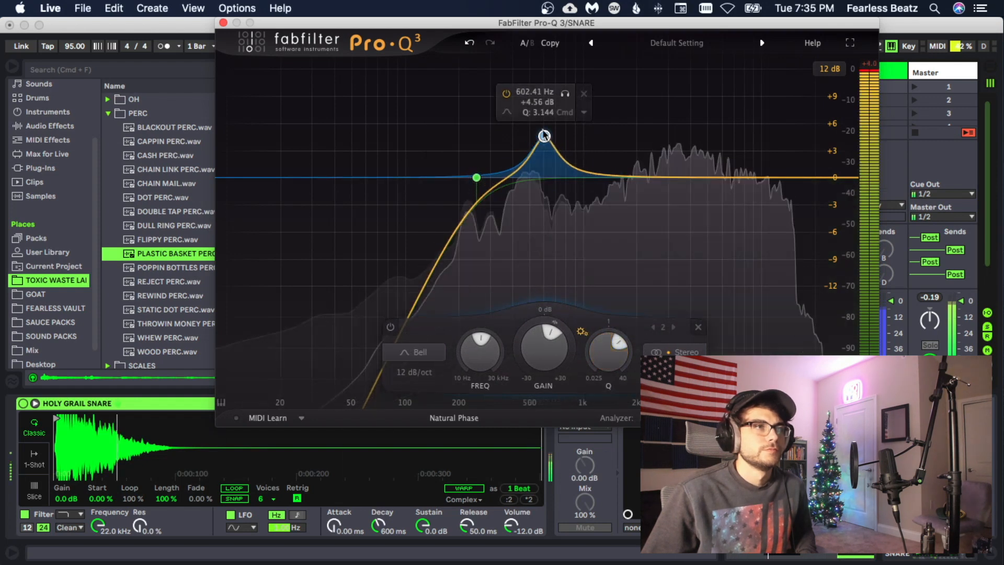
pyautogui.moveTo(544, 136); pyautogui.dragTo(524, 166)
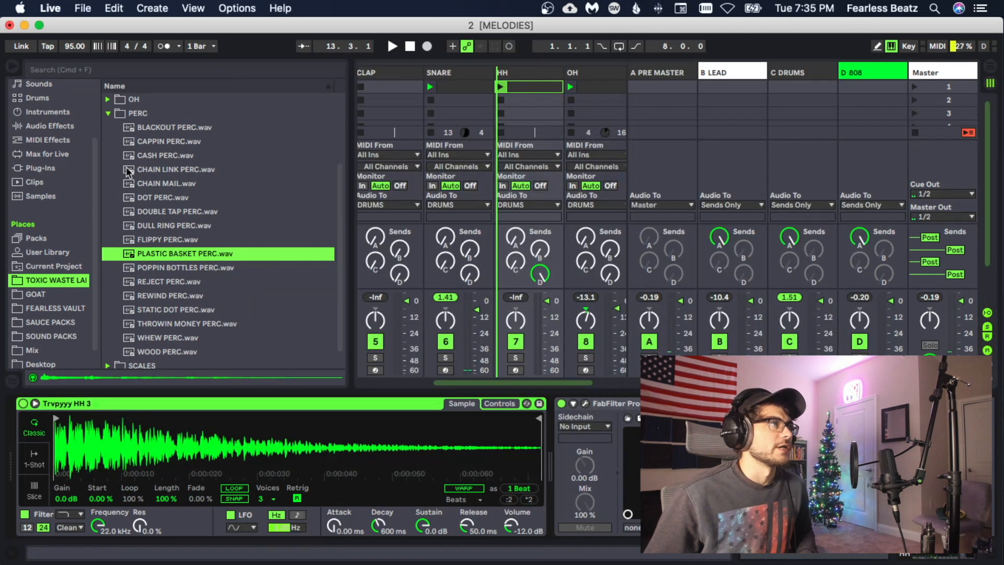
# - Audition samples in the HH folder and load CRYSTAL HH.wav onto the HH track in place of its current hi-hat
pyautogui.click(108, 113)
pyautogui.click(109, 170)
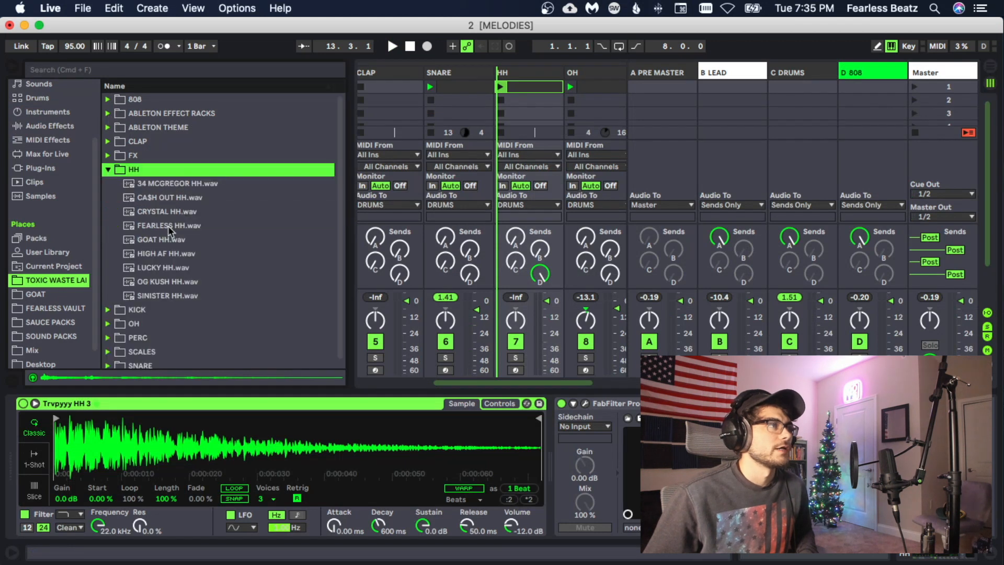
pyautogui.click(168, 226)
pyautogui.click(165, 253)
pyautogui.click(162, 212)
pyautogui.doubleClick(161, 212)
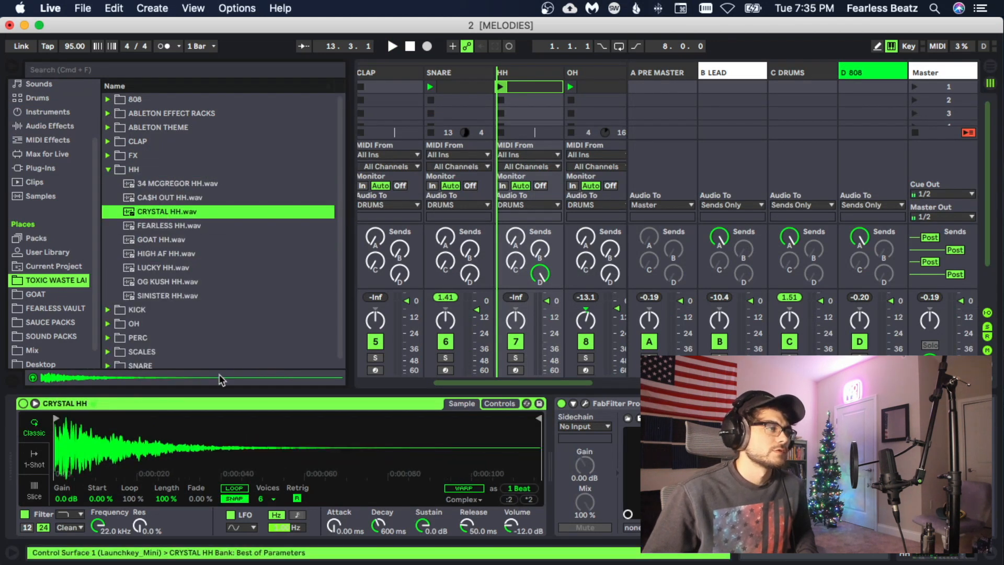
# - Set the CRYSTAL HH sampler to 3 voices and the HH track volume to -7.5 dB during playback
pyautogui.click(268, 500)
pyautogui.click(260, 354)
pyautogui.press('space')
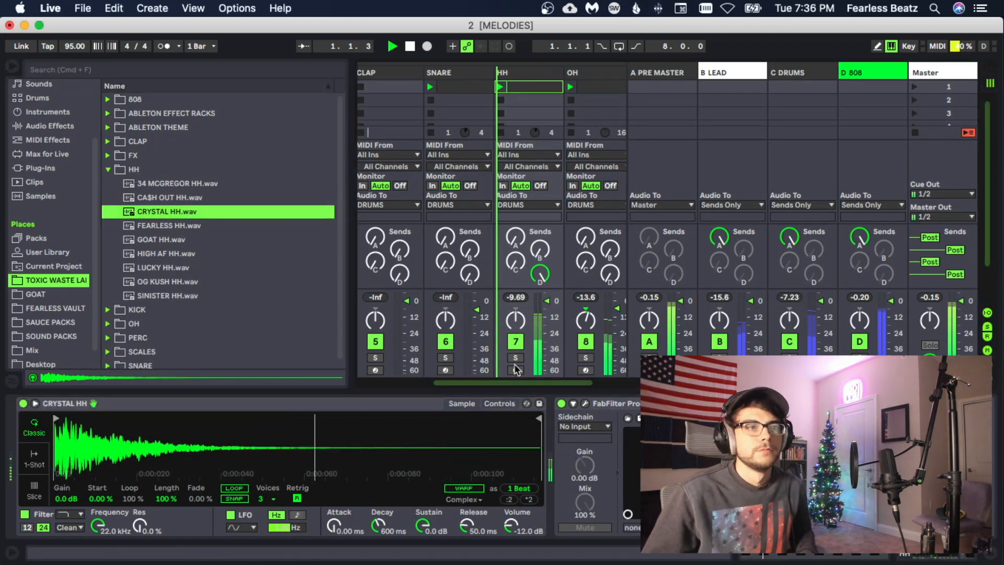
pyautogui.moveTo(546, 309); pyautogui.dragTo(545, 317)
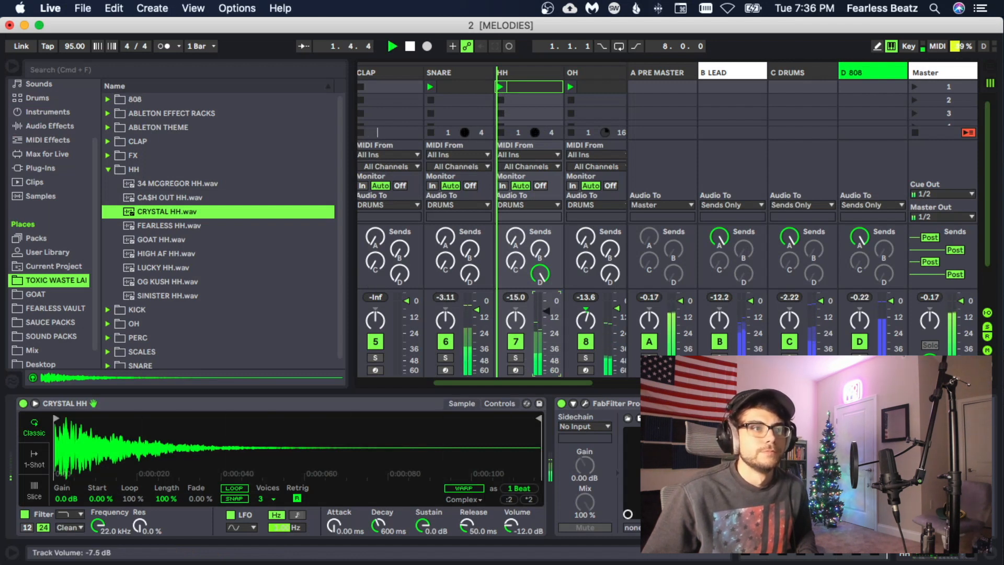
pyautogui.moveTo(556, 384); pyautogui.dragTo(583, 384)
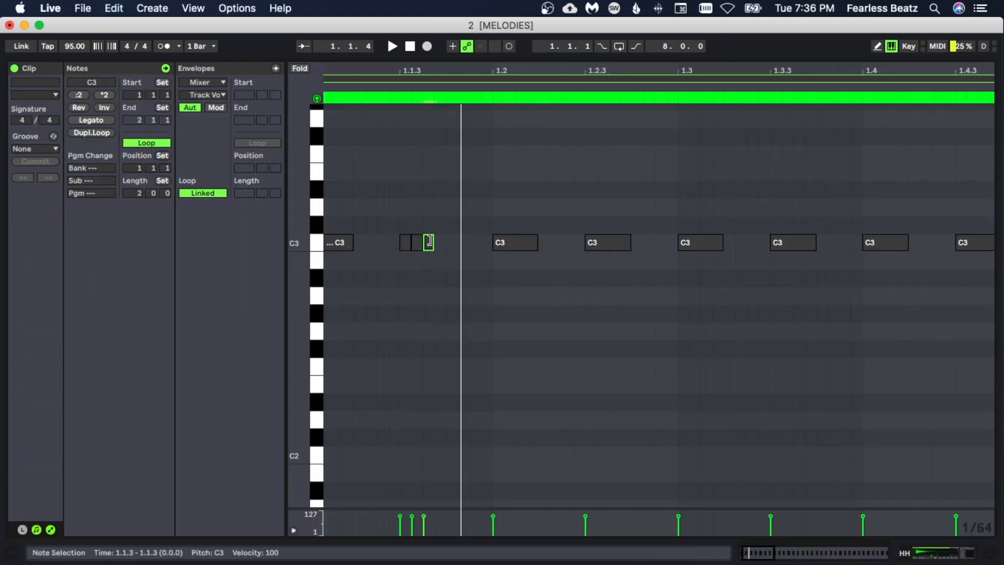
# - Lengthen the third note of the C3 roll at 1.1.3 in the HH clip to a 1/32 note
pyautogui.press('space')
pyautogui.moveTo(429, 242); pyautogui.dragTo(445, 241)
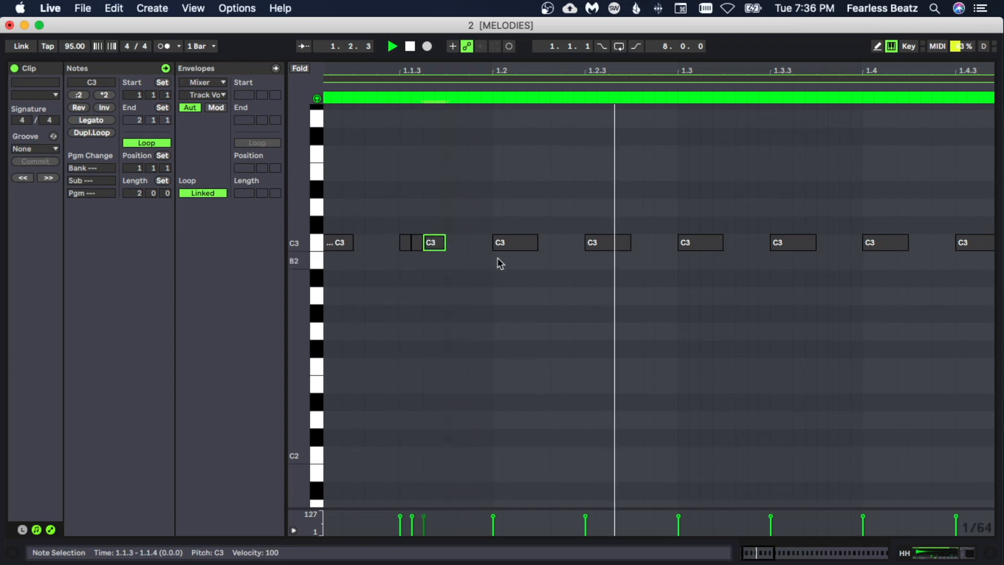
pyautogui.press('space')
pyautogui.press('space')
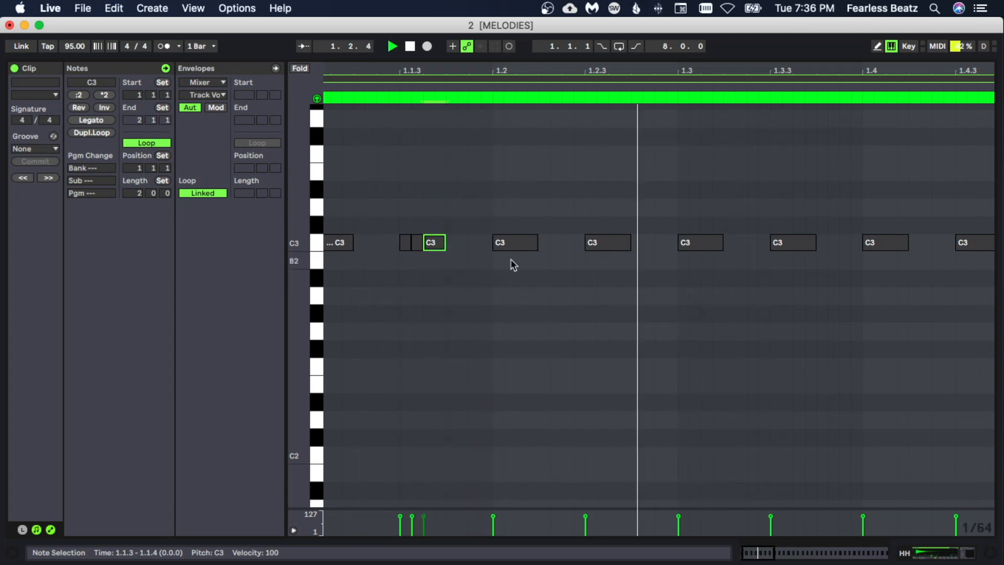
# - Try shortening the C3 note at 1.2 and play the hi-hat pattern back
pyautogui.click(535, 246)
pyautogui.moveTo(535, 246); pyautogui.dragTo(525, 244)
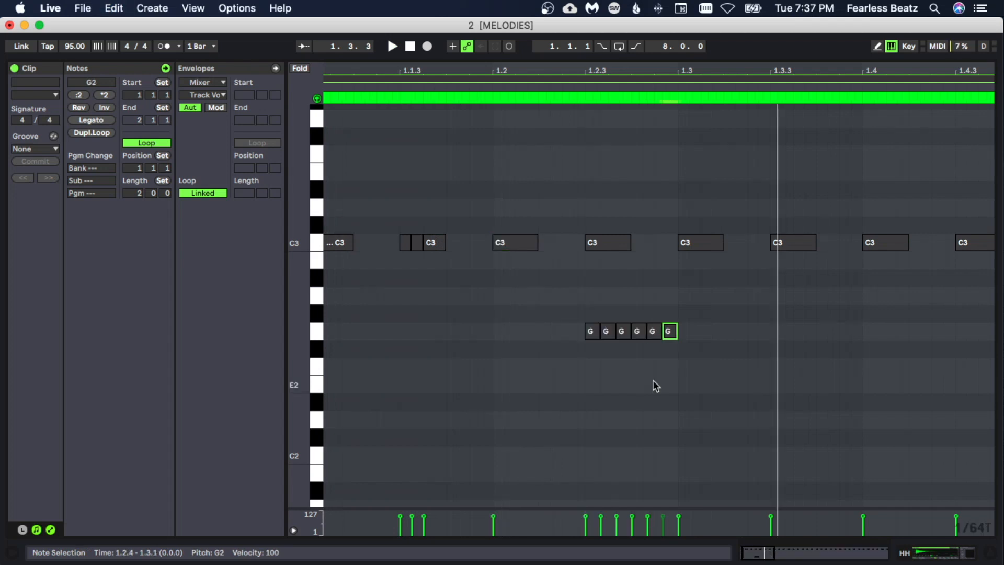
pyautogui.click(654, 379)
pyautogui.press('space')
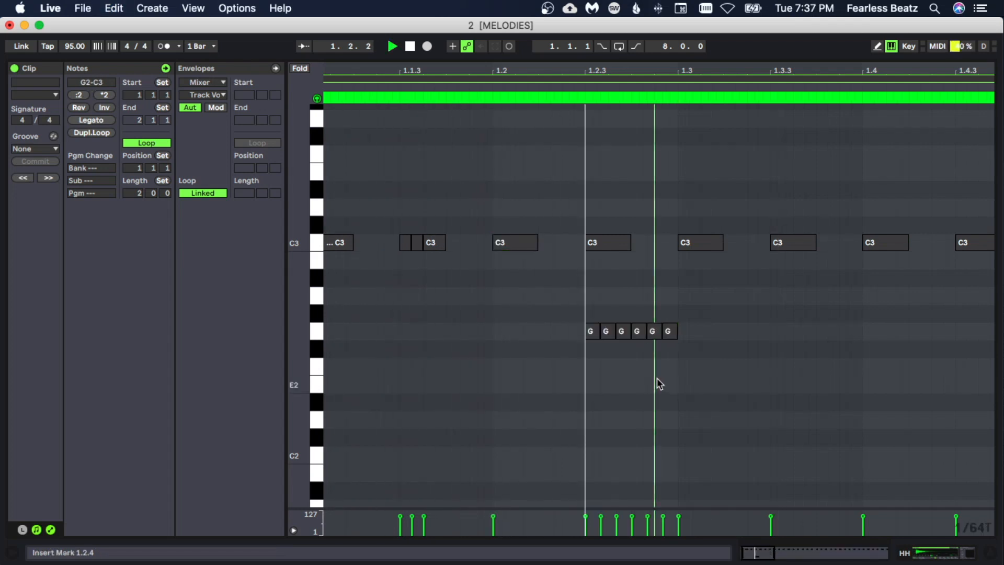
# - Delete the C3 hi-hat notes at 1.2 and 1.4
pyautogui.click(533, 246)
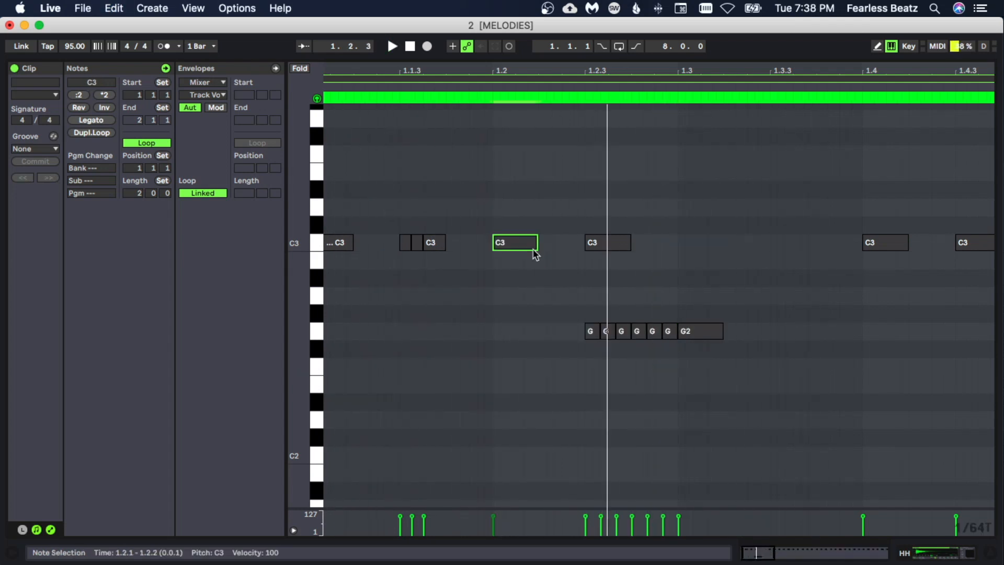
pyautogui.press('Delete')
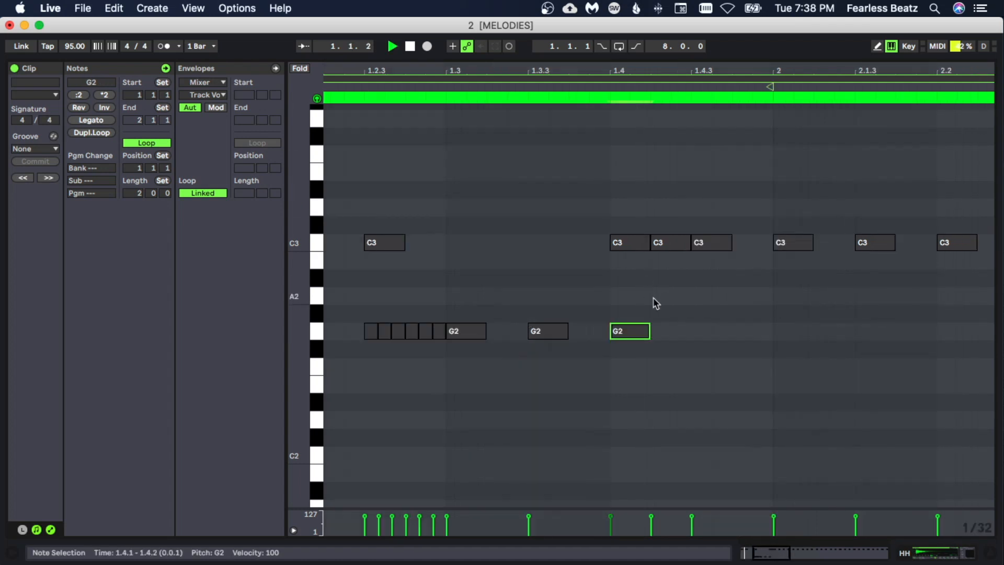
pyautogui.click(652, 298)
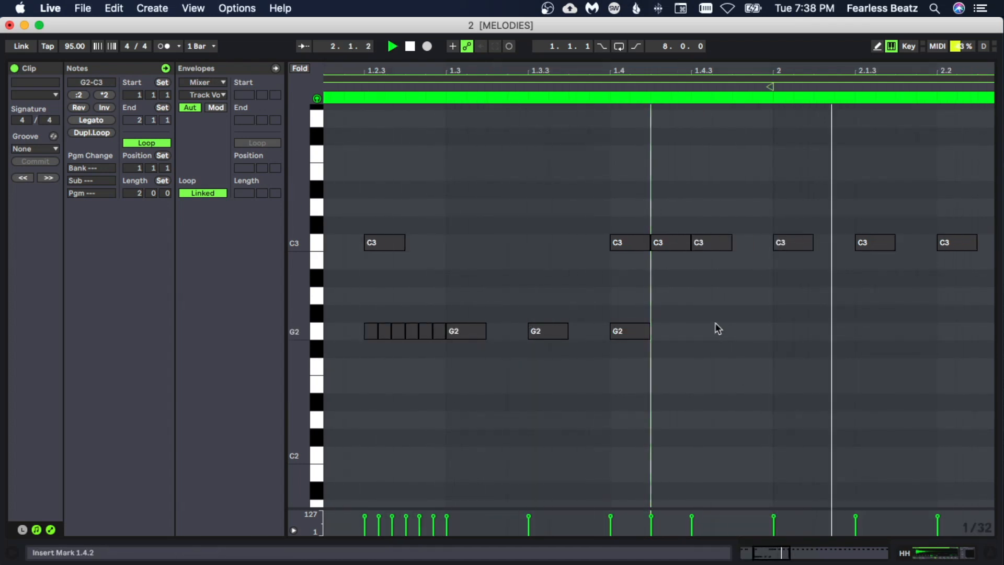
pyautogui.doubleClick(643, 244)
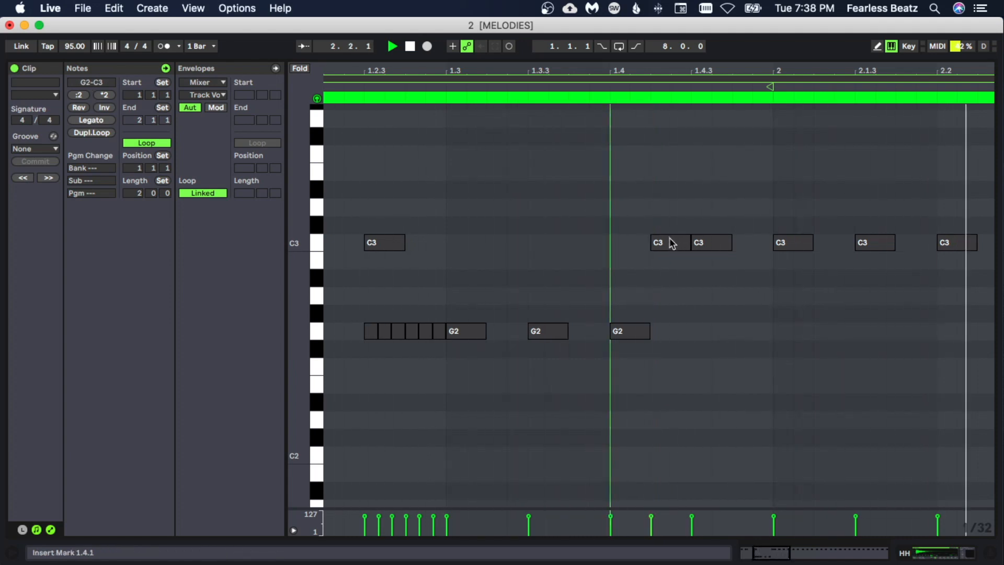
# - Shorten the C3 note at 2.2 to a 1/32 triplet, duplicate it into a roll and play it back
pyautogui.moveTo(675, 241); pyautogui.dragTo(631, 240)
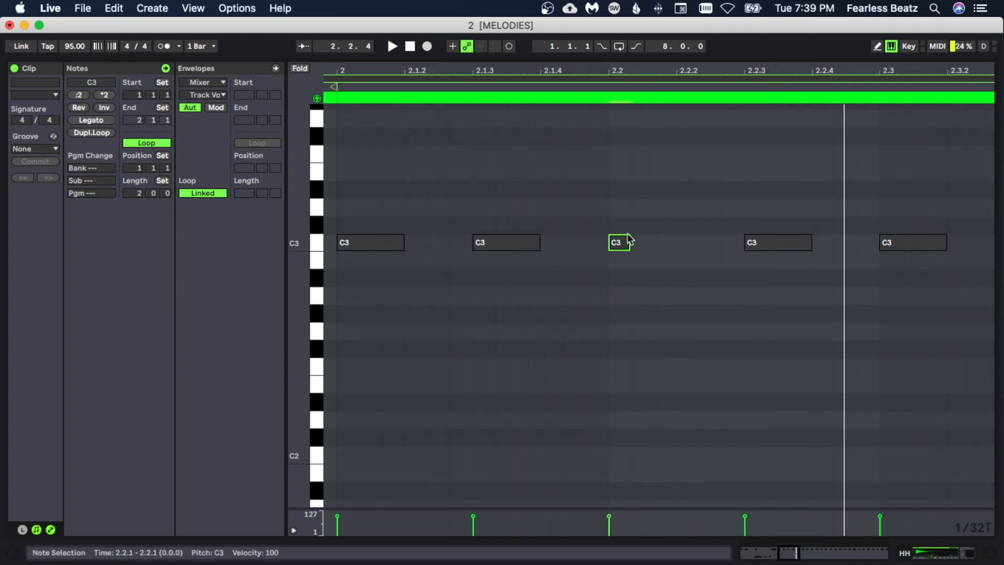
pyautogui.press('super+d')
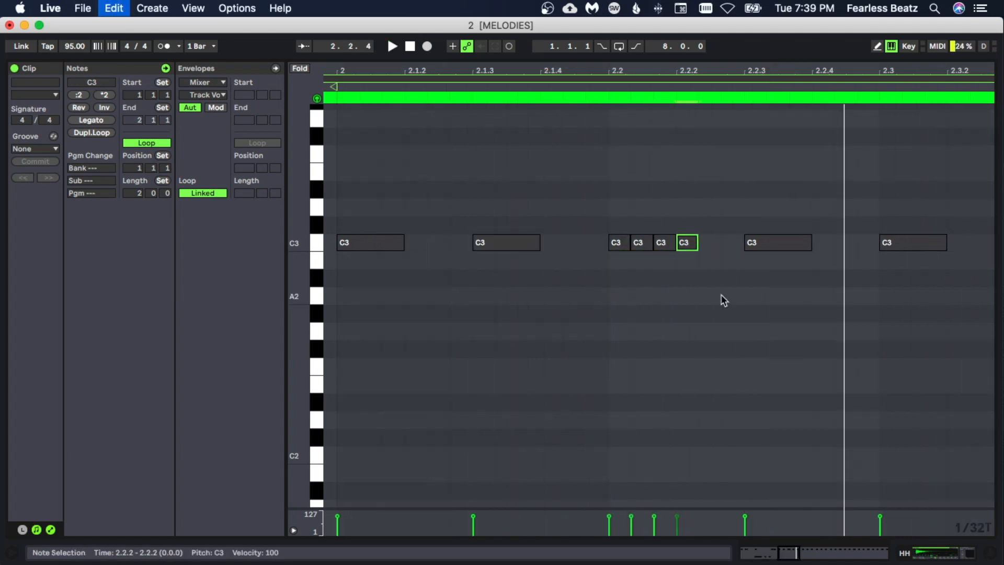
pyautogui.click(724, 312)
pyautogui.press('space')
pyautogui.moveTo(690, 71); pyautogui.dragTo(686, 36)
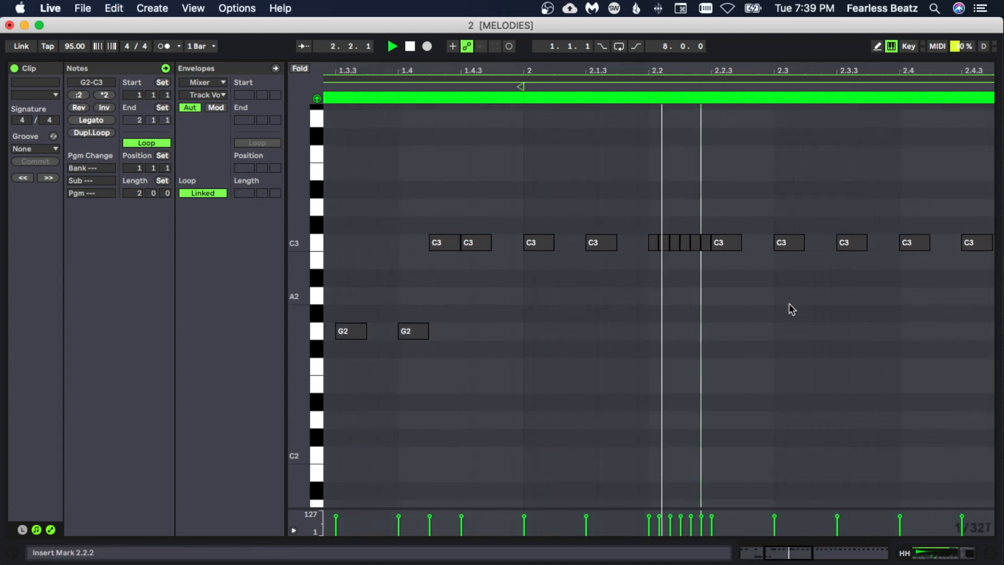
# - Move the C3 triplet roll from 2.2 to 2.2.3 and add a single sixteenth C3 note at 2.2
pyautogui.moveTo(638, 205); pyautogui.dragTo(719, 258)
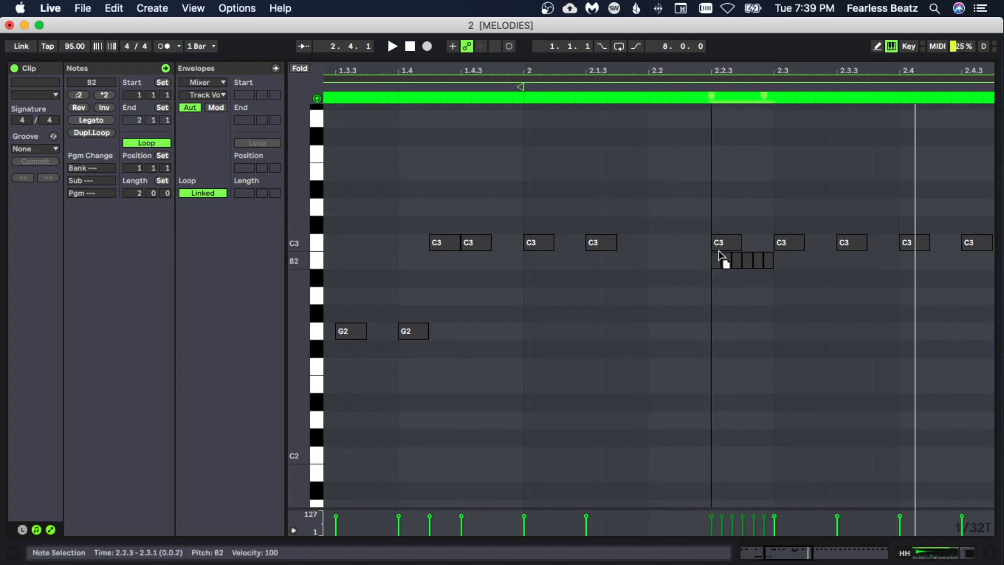
pyautogui.doubleClick(656, 245)
pyautogui.moveTo(654, 242); pyautogui.dragTo(679, 242)
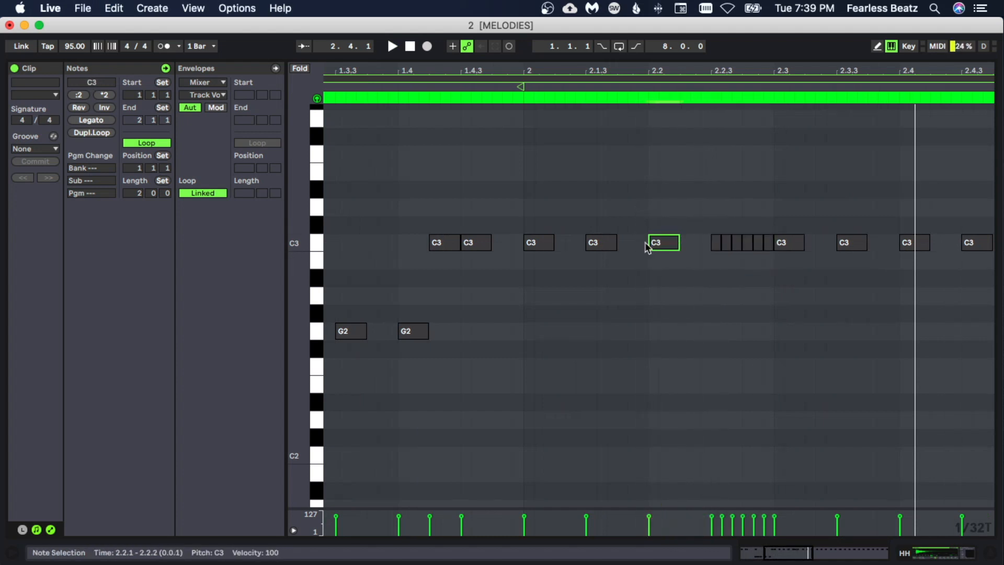
pyautogui.press('space')
# - Move the three-note C3 roll at 2.3.3 down to G2 at 2.4
pyautogui.moveTo(592, 66); pyautogui.dragTo(339, 62)
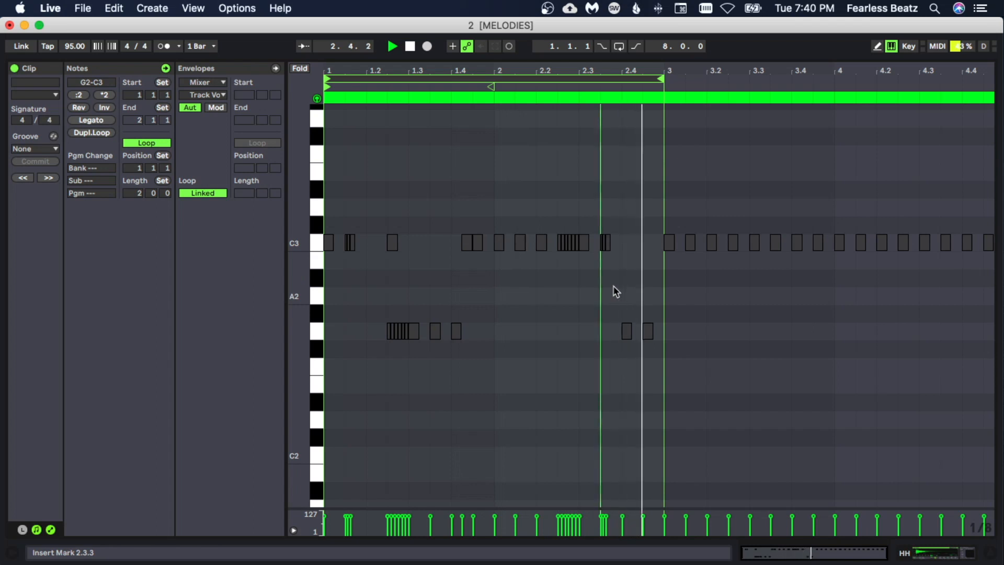
pyautogui.moveTo(617, 74); pyautogui.dragTo(620, 99)
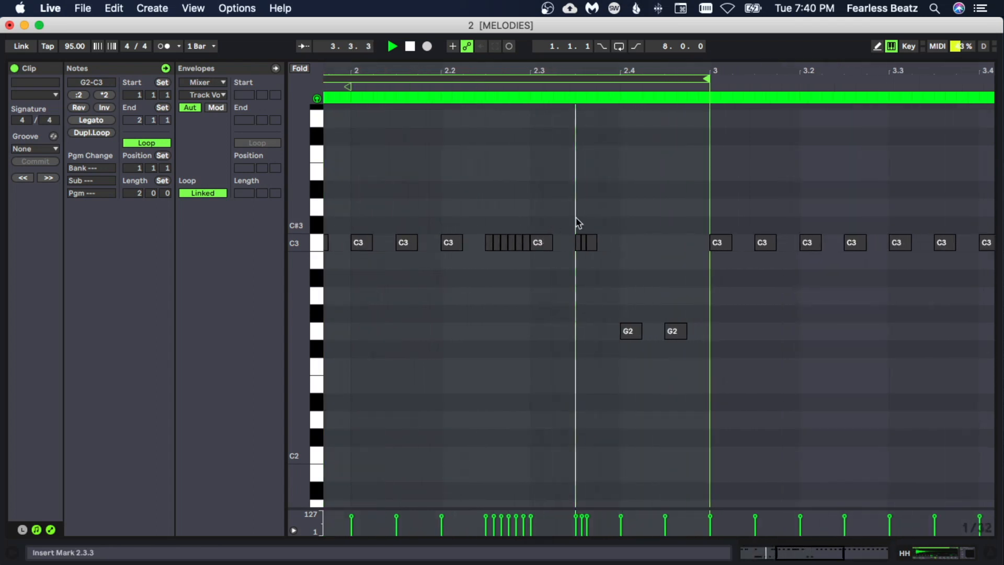
pyautogui.moveTo(575, 218); pyautogui.dragTo(635, 337)
pyautogui.press('space')
pyautogui.click(633, 369)
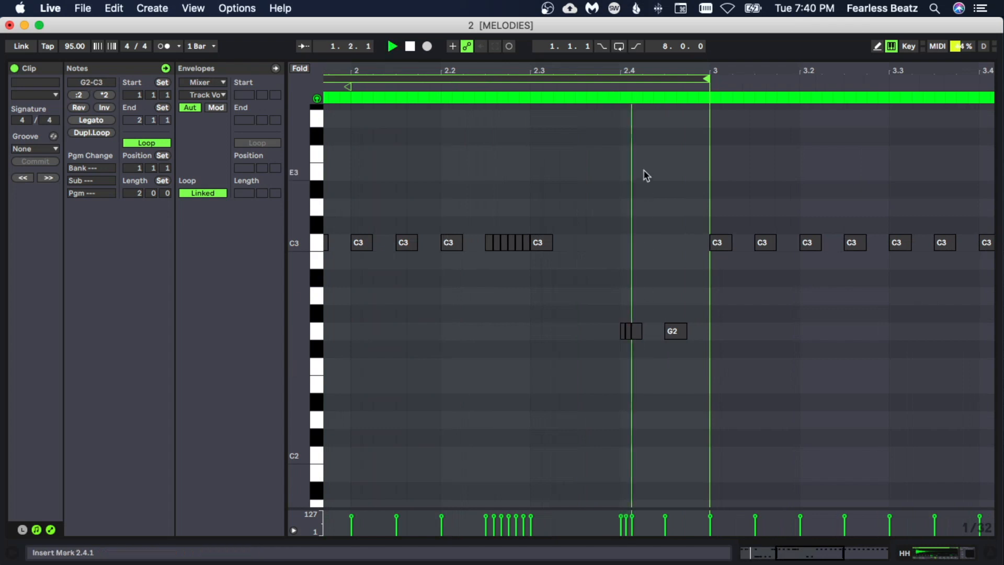
# - Lengthen the last G2 note of the run after 2.4.3 so it ends at bar 3
pyautogui.moveTo(615, 70); pyautogui.dragTo(615, 55)
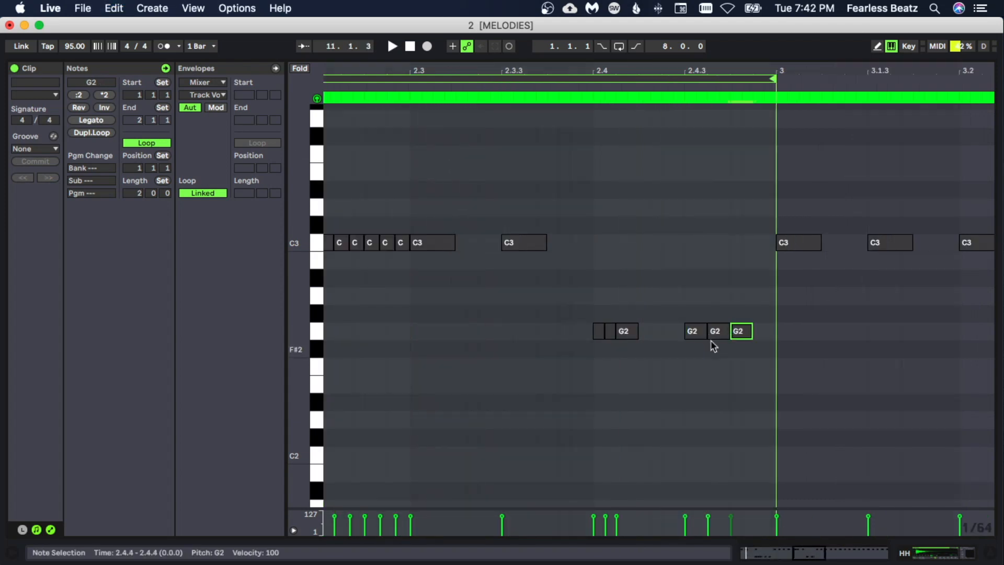
pyautogui.click(717, 348)
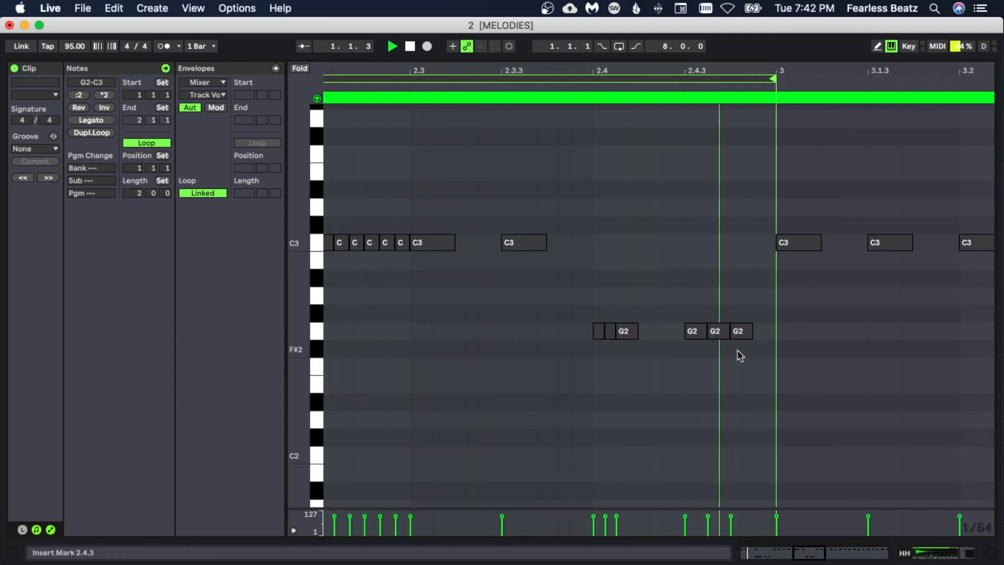
pyautogui.moveTo(751, 335); pyautogui.dragTo(775, 335)
pyautogui.click(754, 373)
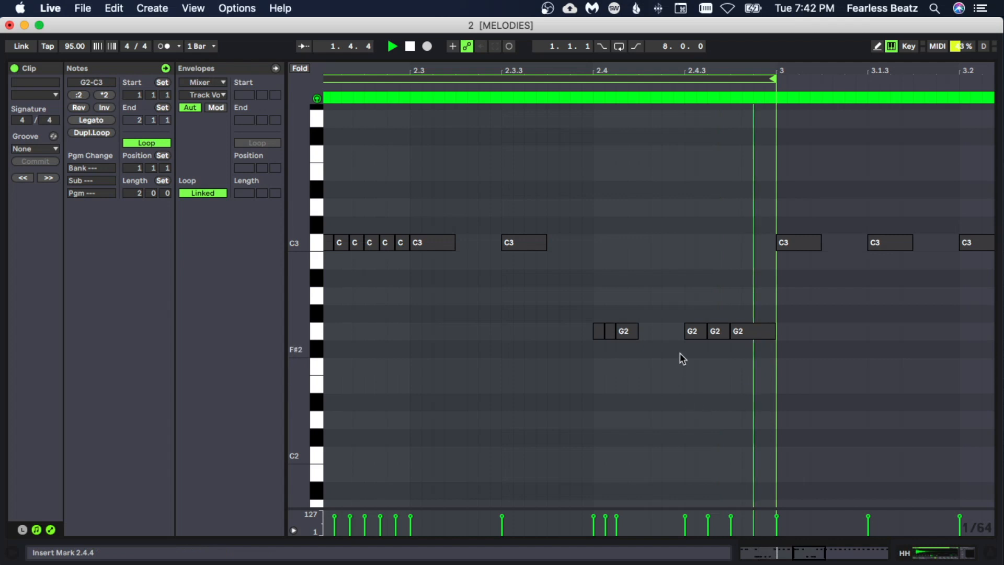
pyautogui.click(773, 346)
pyautogui.click(793, 367)
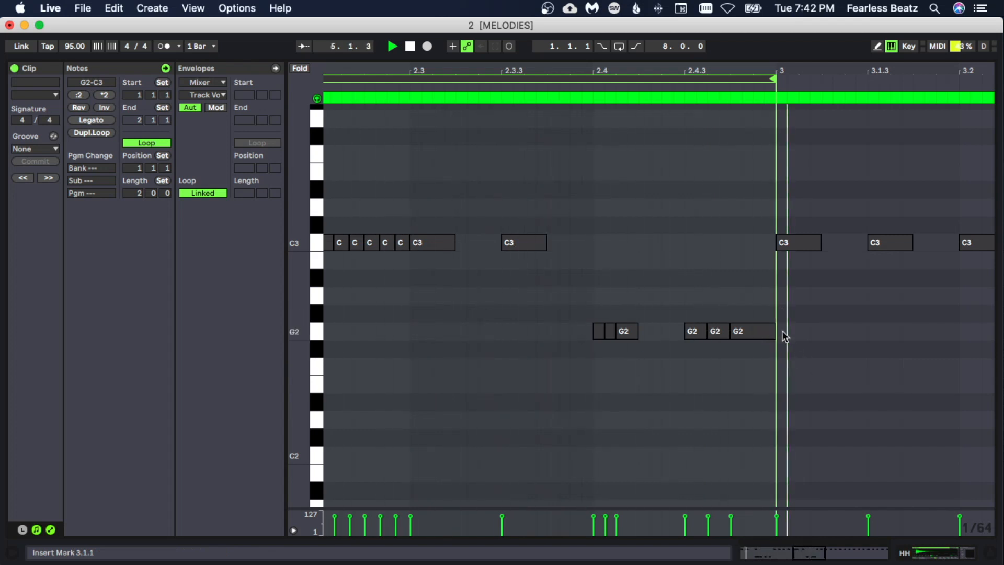
# - Shorten the last G2 note before bar 3 to match its neighbours and duplicate it to fill the remaining gap
pyautogui.moveTo(772, 328); pyautogui.dragTo(752, 329)
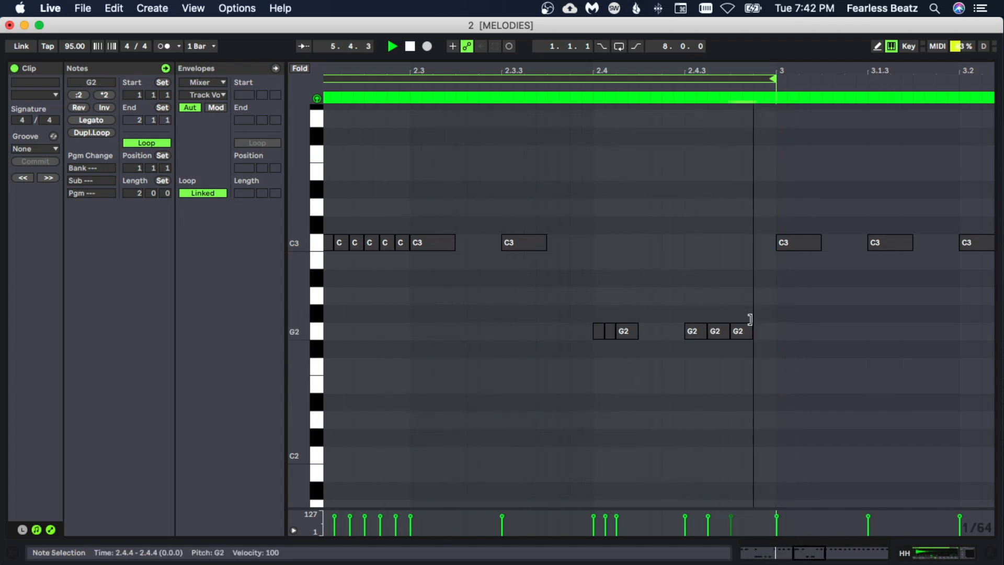
pyautogui.press('super+d')
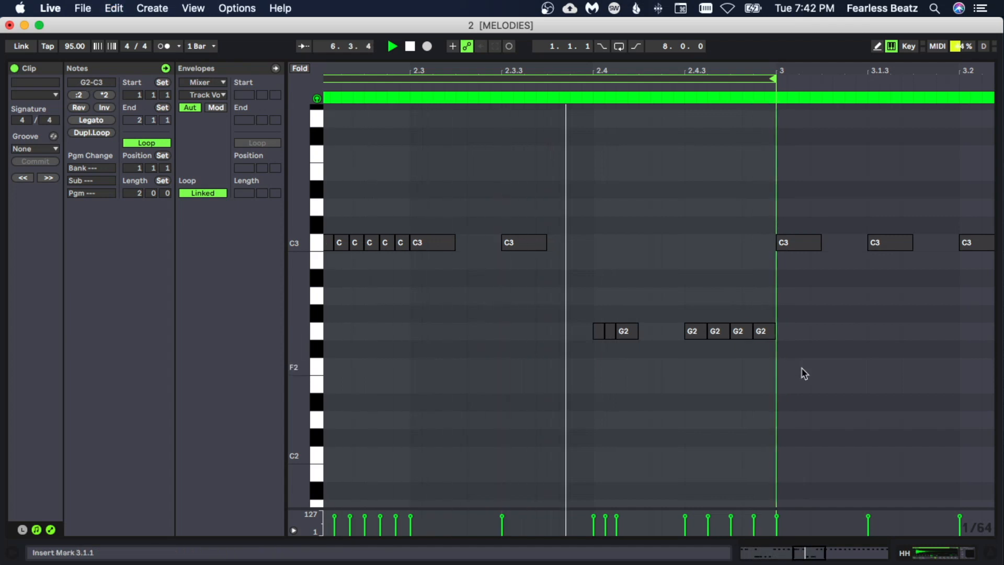
# - Switch the HH clip's note grid to triplets
pyautogui.rightClick(782, 370)
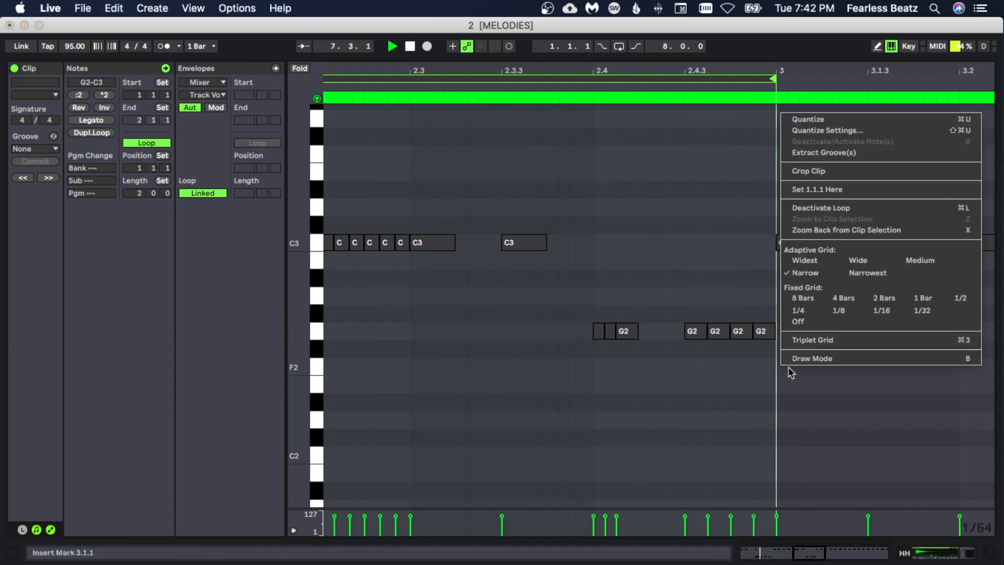
pyautogui.click(797, 340)
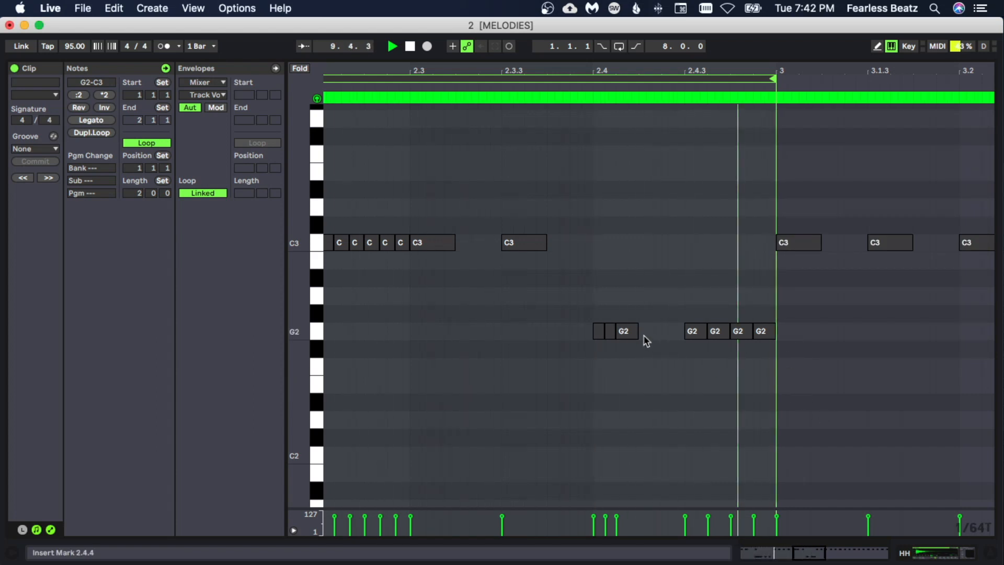
# - Lengthen the last note of the three-note G2 roll at 2.4
pyautogui.moveTo(638, 331); pyautogui.dragTo(654, 331)
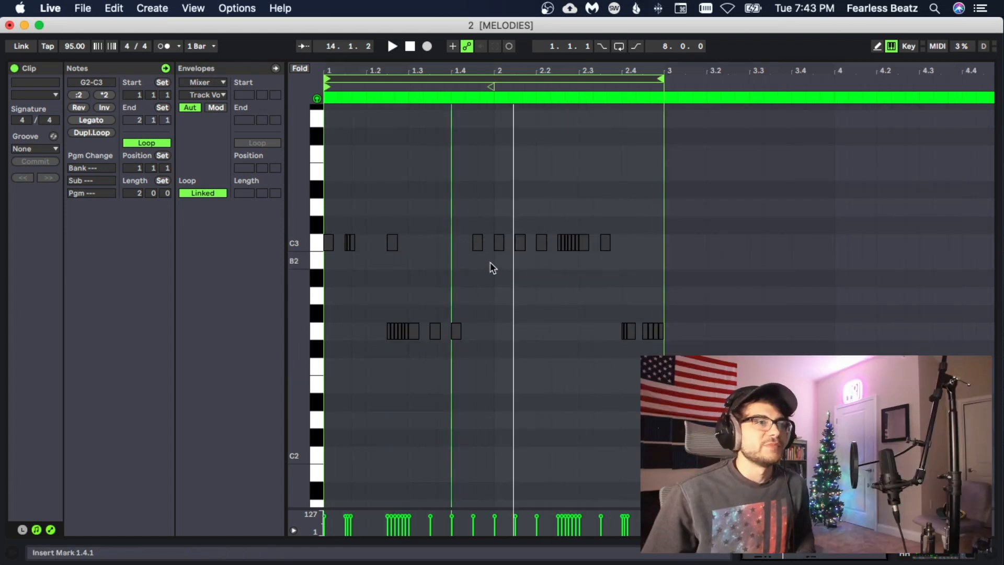
pyautogui.click(494, 265)
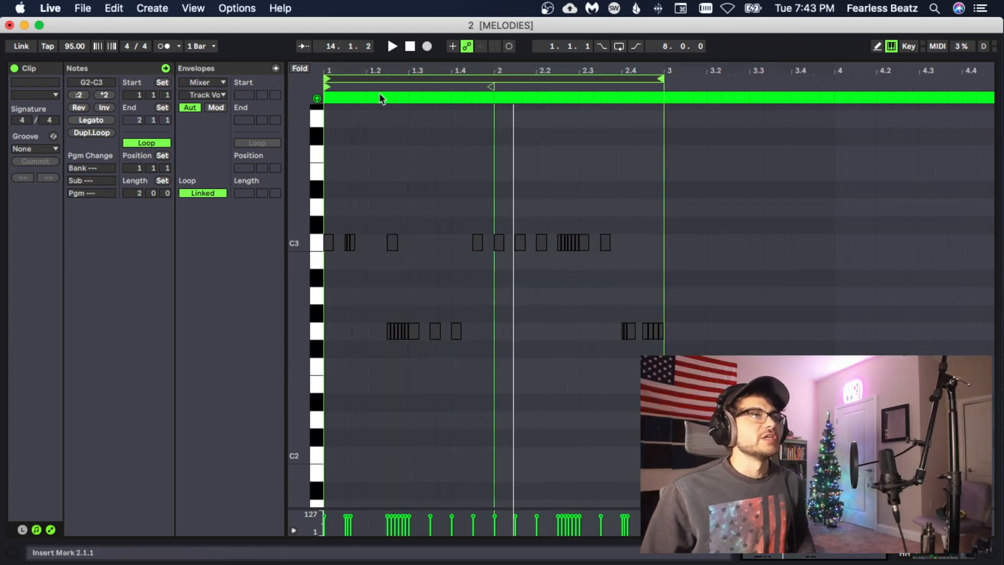
pyautogui.moveTo(363, 66); pyautogui.dragTo(399, 105)
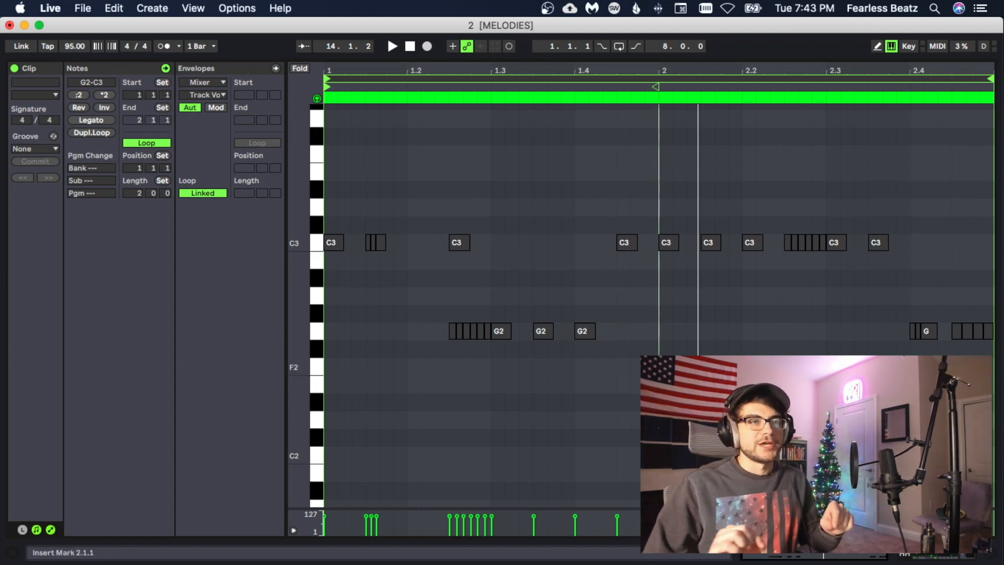
# - Play the HH clip and review the C3 roll at 2.2.3 and the G2 notes from 2.4 onward
pyautogui.moveTo(782, 227); pyautogui.dragTo(822, 253)
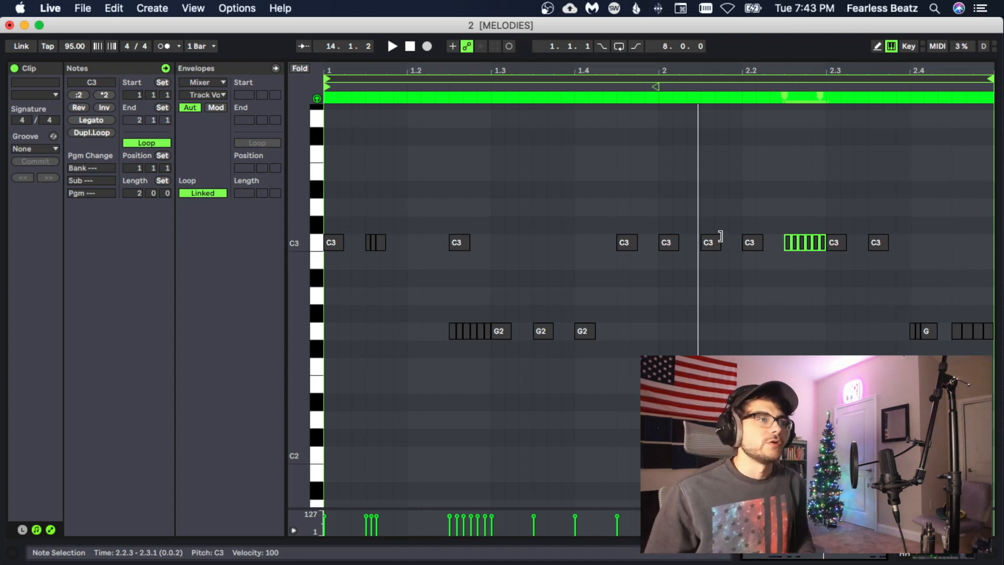
pyautogui.click(549, 388)
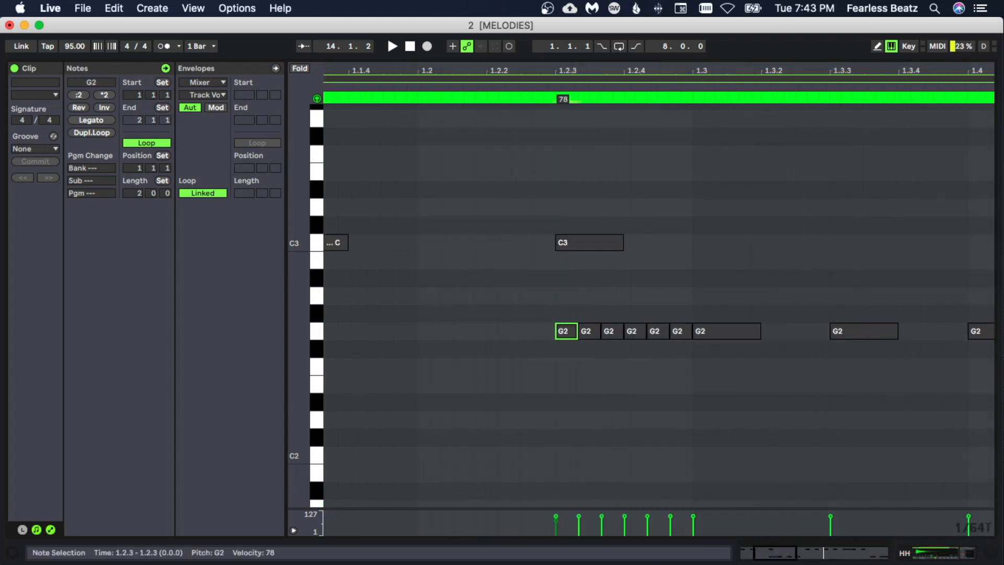
pyautogui.press('space')
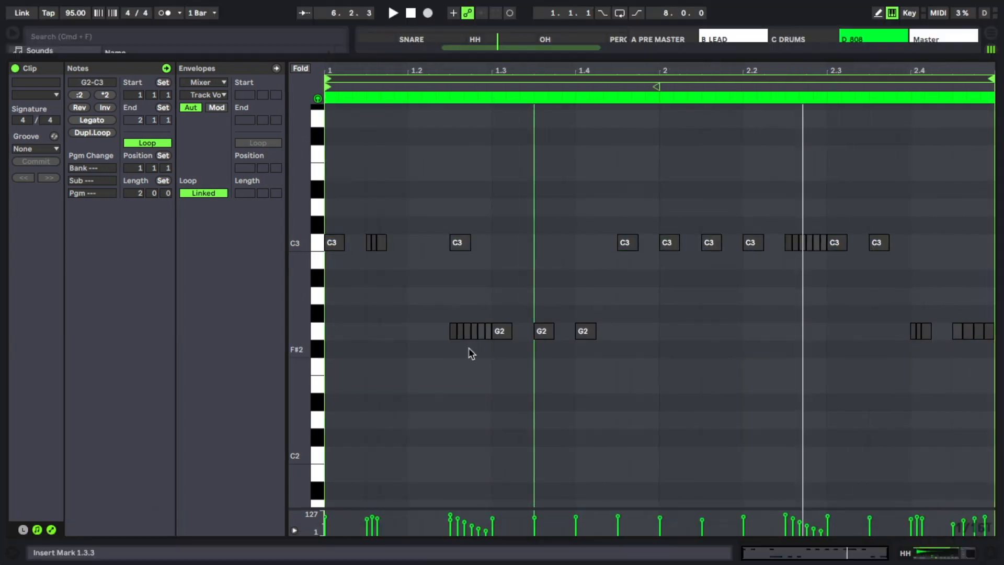
pyautogui.press('space')
pyautogui.click(419, 365)
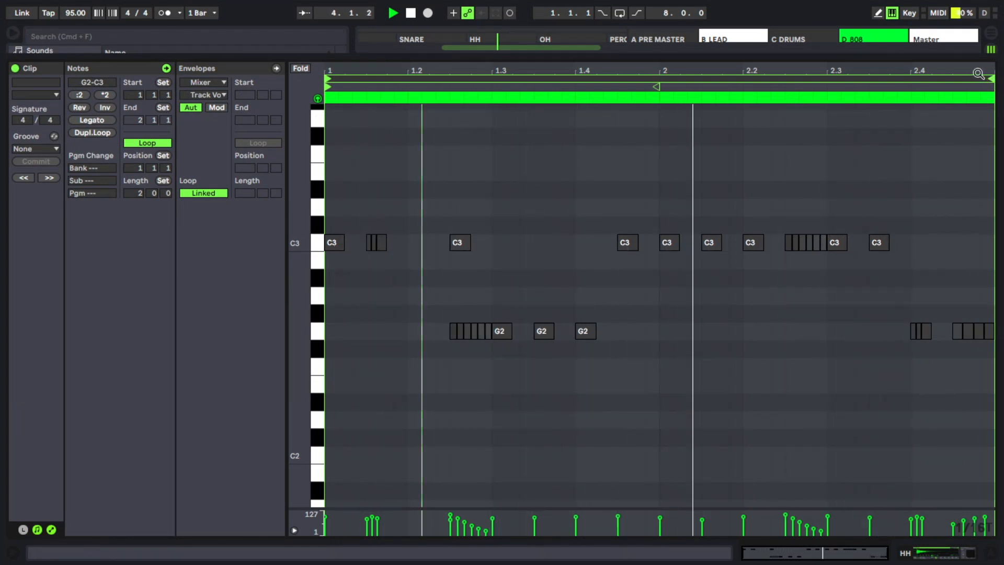
pyautogui.moveTo(979, 73); pyautogui.dragTo(979, 110)
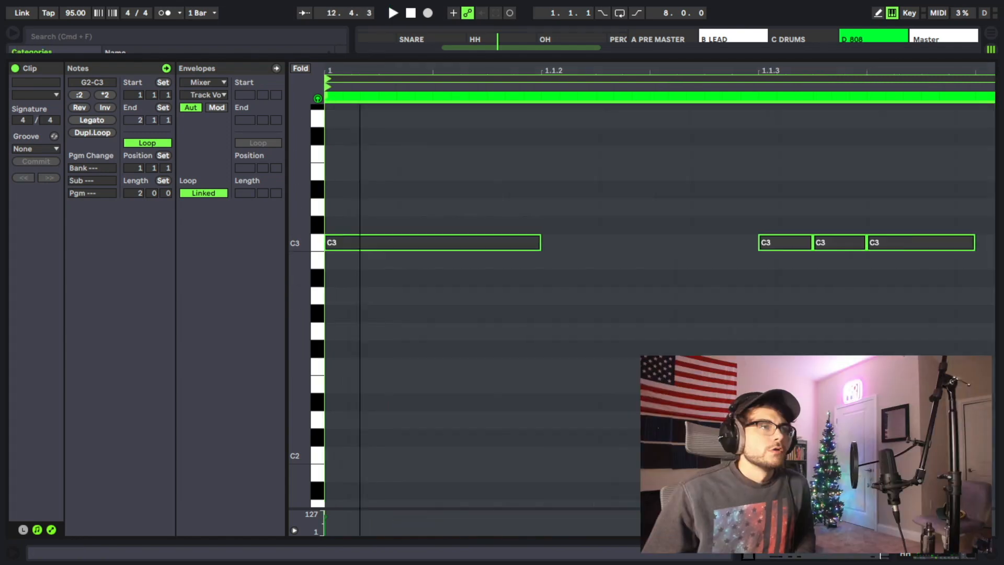
# - Shift all notes of the HH clip slightly late, just off the grid
pyautogui.press('super+j')
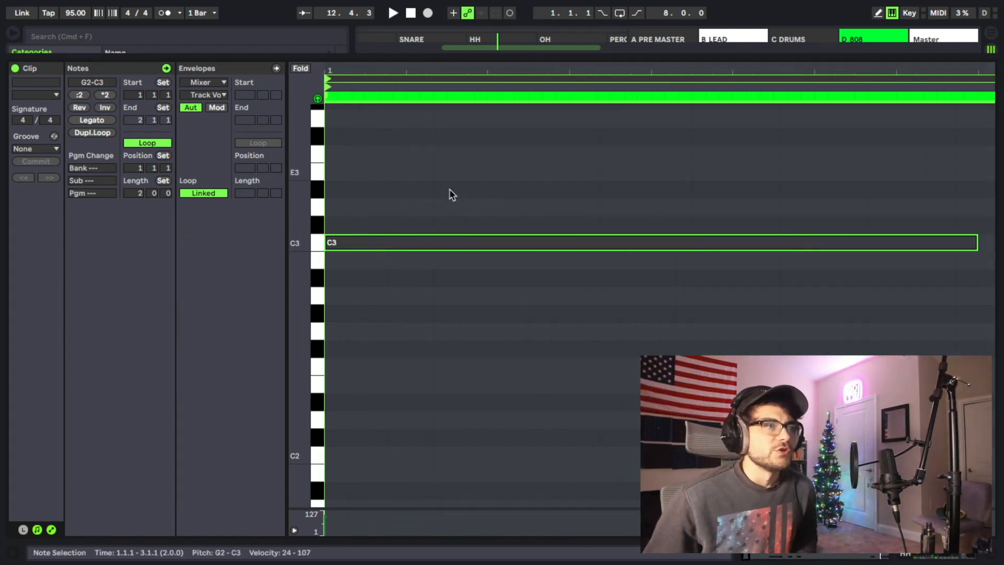
pyautogui.moveTo(328, 244); pyautogui.dragTo(349, 244)
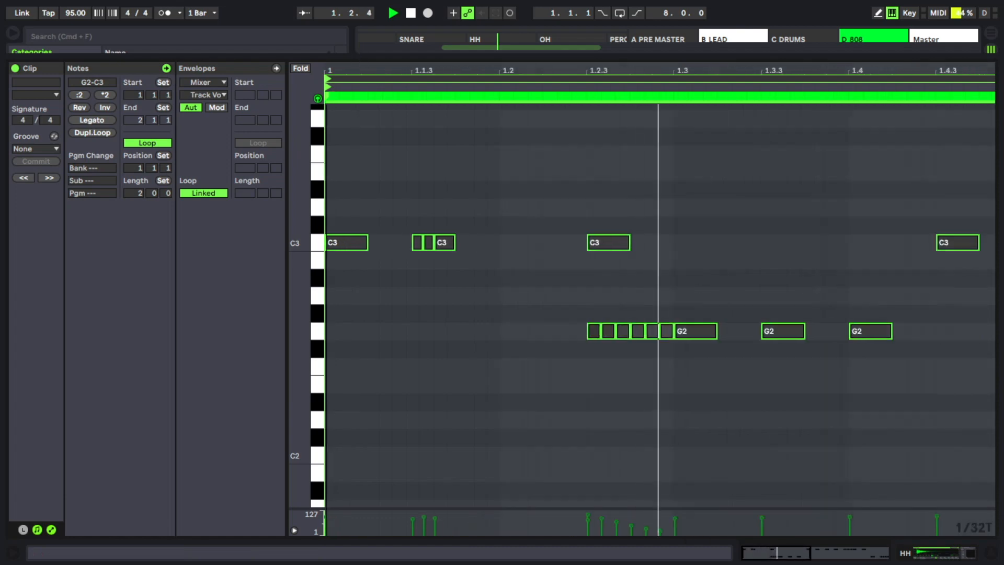
pyautogui.press('-')
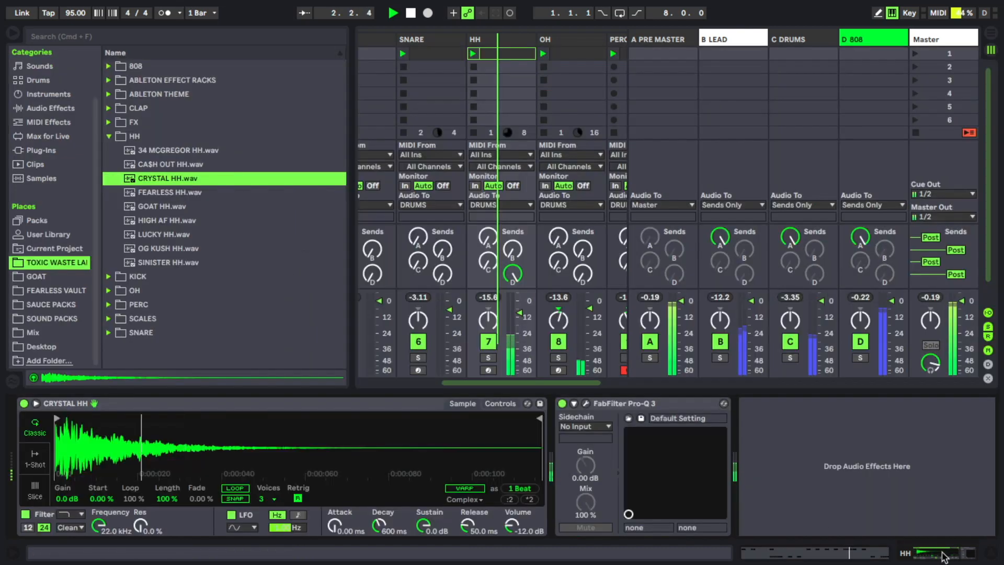
# - Set the hi-hat sampler's random panning to 10 %, its decay to 762 ms and its sustain to -inf dB
pyautogui.click(940, 552)
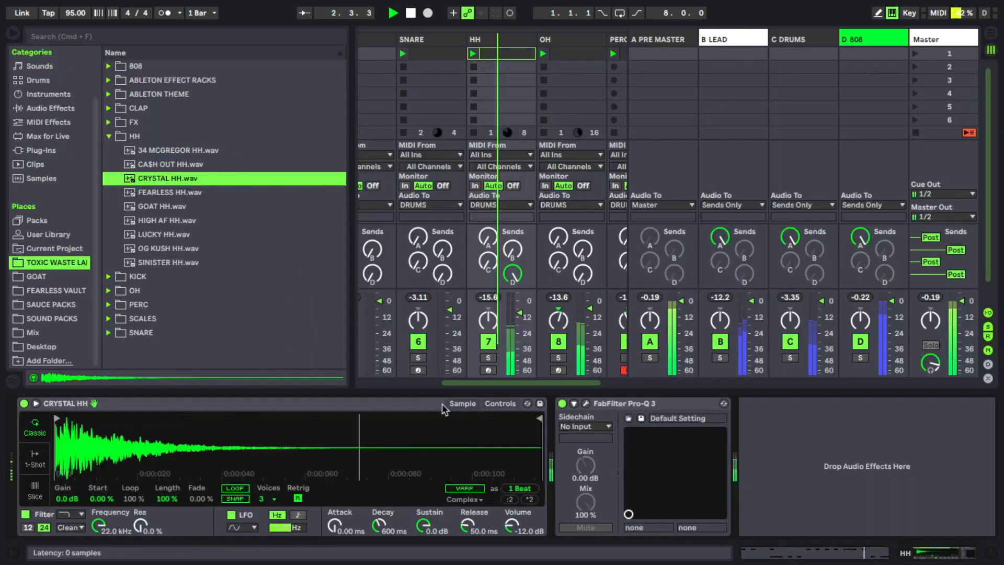
pyautogui.click(500, 404)
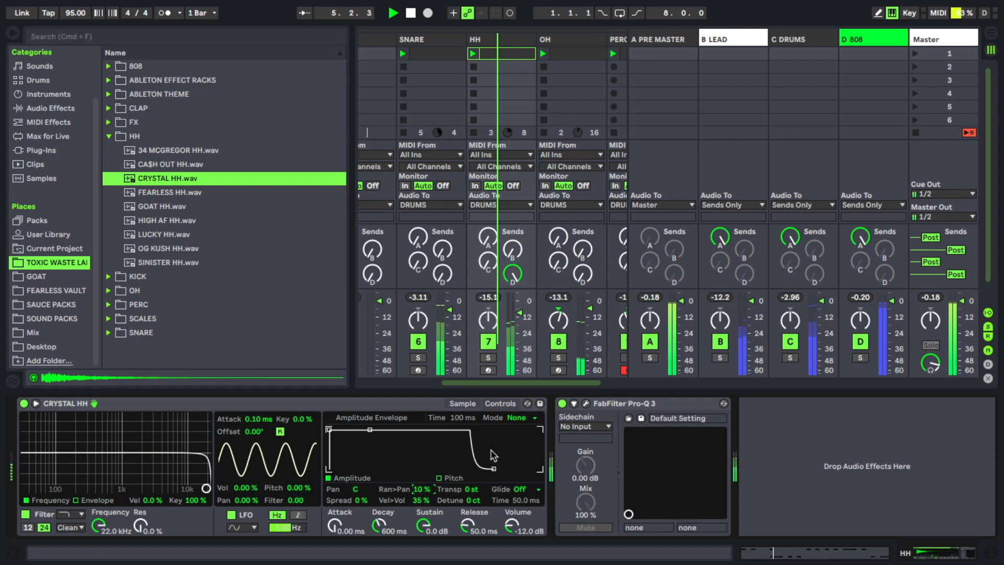
pyautogui.click(471, 404)
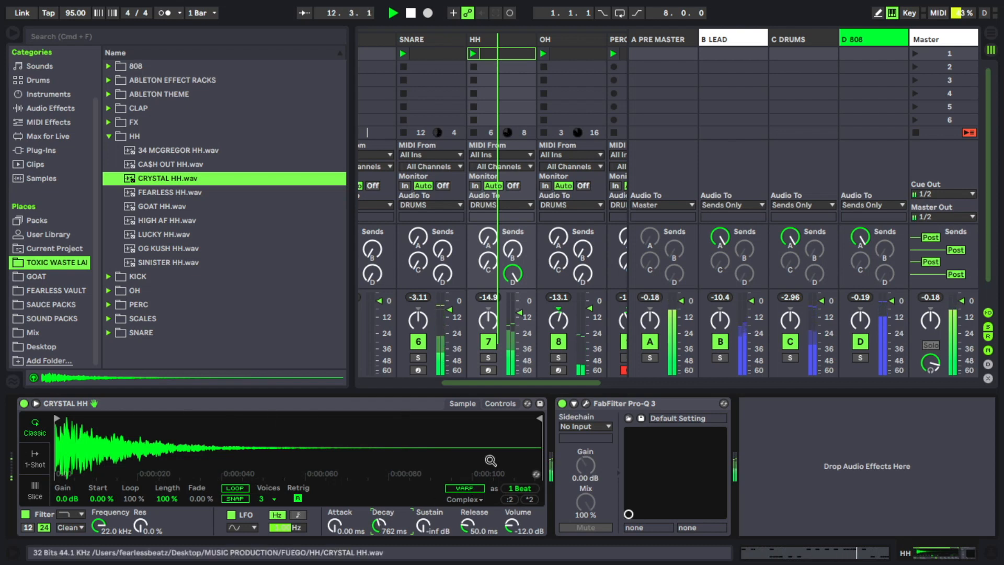
# - Raise the HH track's level slightly and add a 12 dB/oct low cut at about 1017 Hz in its Pro-Q 3
pyautogui.moveTo(520, 314); pyautogui.dragTo(520, 309)
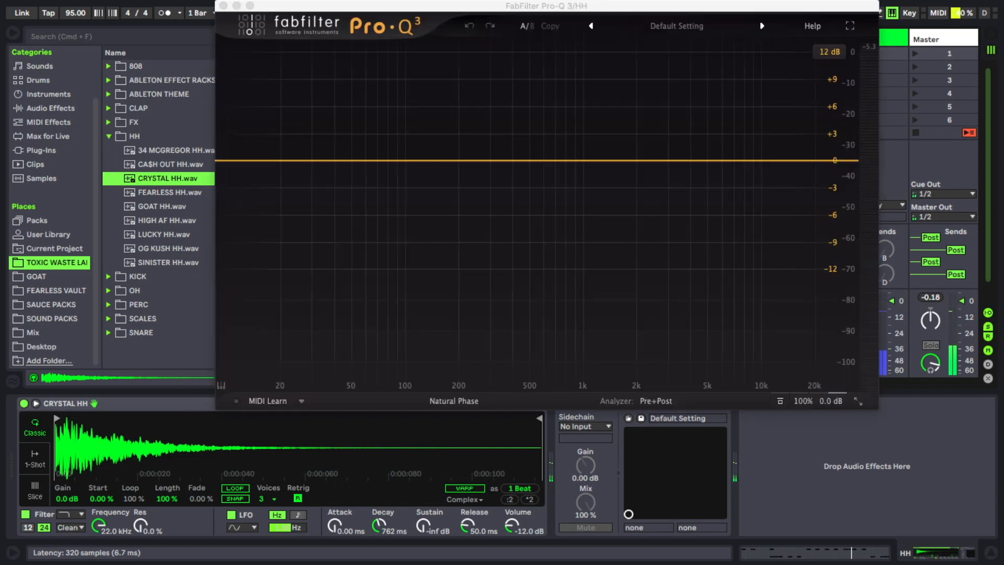
pyautogui.moveTo(464, 160); pyautogui.dragTo(585, 162)
pyautogui.click(329, 335)
pyautogui.click(331, 226)
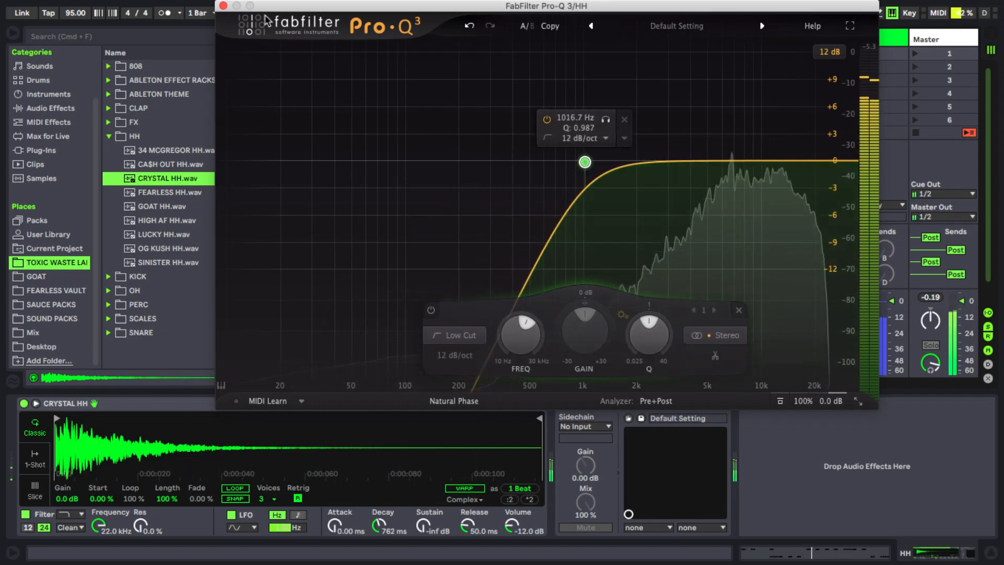
pyautogui.click(224, 5)
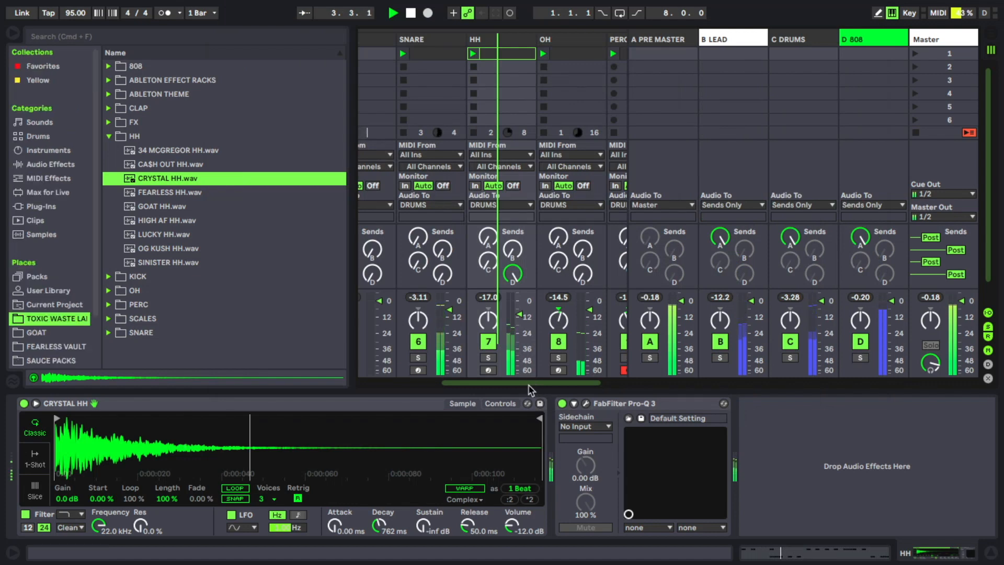
# - Load the Looperator plug-in on the HH track after the EQ and move its window fully into view
pyautogui.click(52, 164)
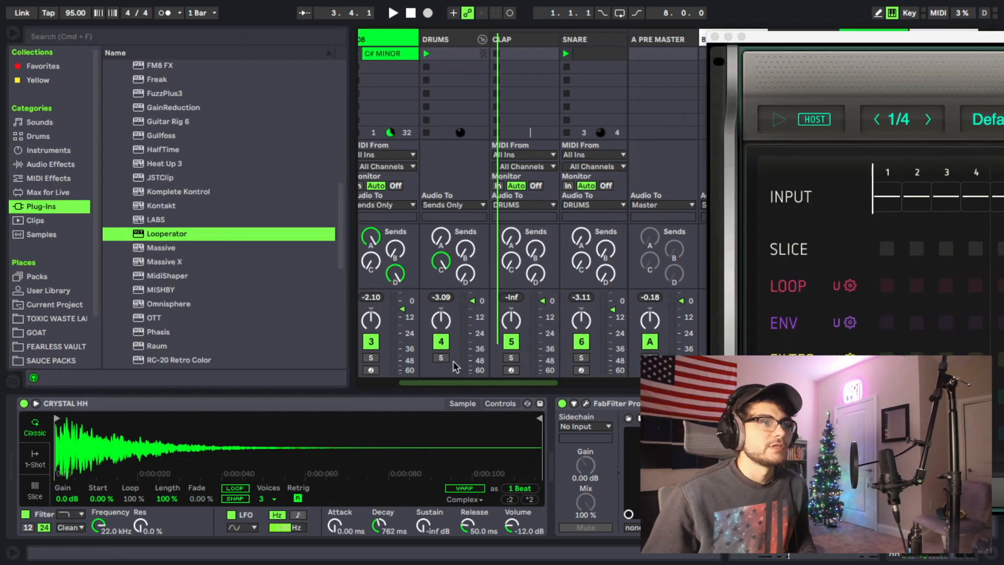
pyautogui.click(441, 357)
pyautogui.hscroll(5, 465, 374)
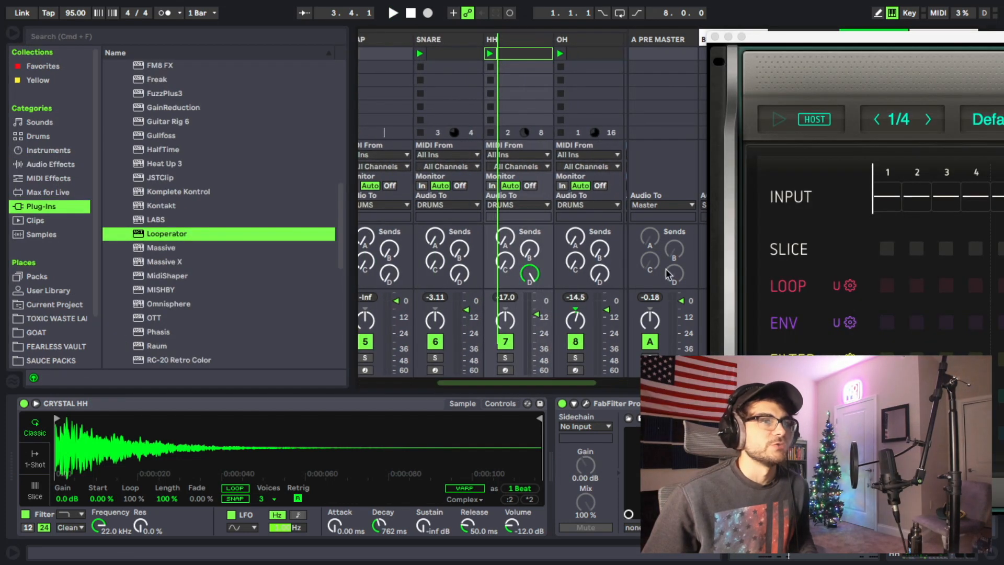
pyautogui.click(782, 44)
pyautogui.moveTo(246, 24); pyautogui.dragTo(231, 34)
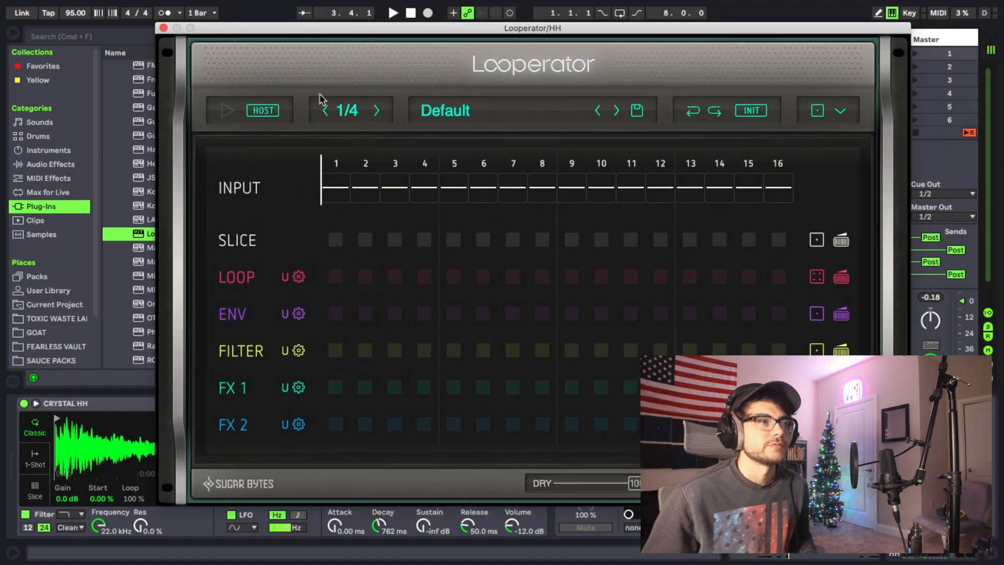
# - Audition the hi-hats through Looperator and place a block on step 3 of the Loop row
pyautogui.press('space')
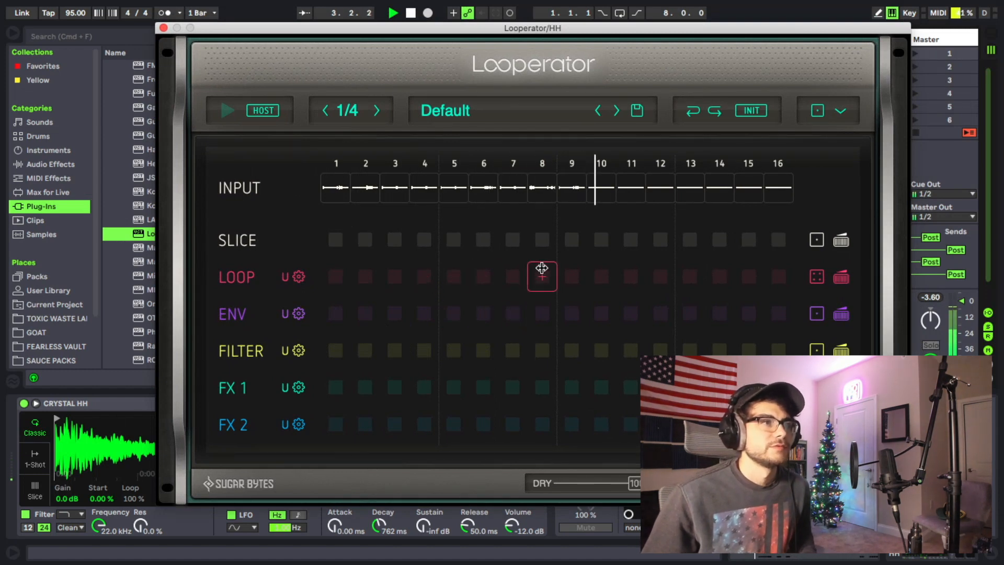
pyautogui.press('space')
pyautogui.press('space')
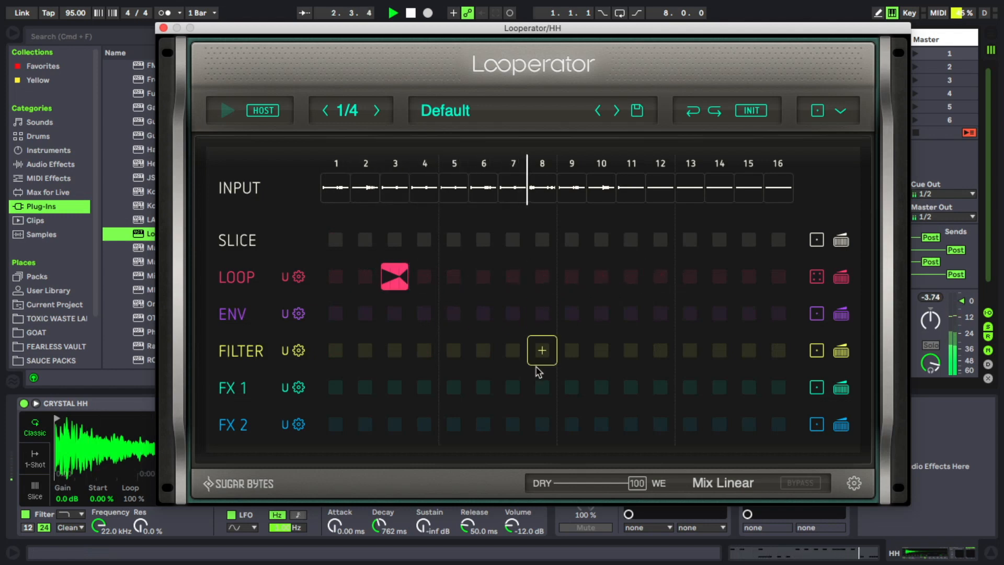
pyautogui.press('space')
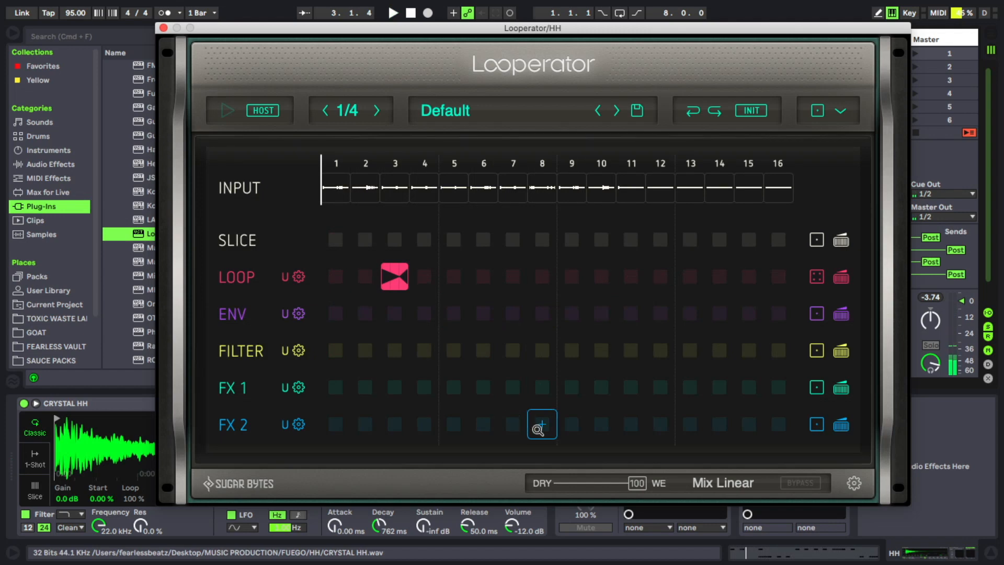
# - Place a Timefreeze block on step 8 of Looperator's FX 2 row and play it back
pyautogui.click(538, 429)
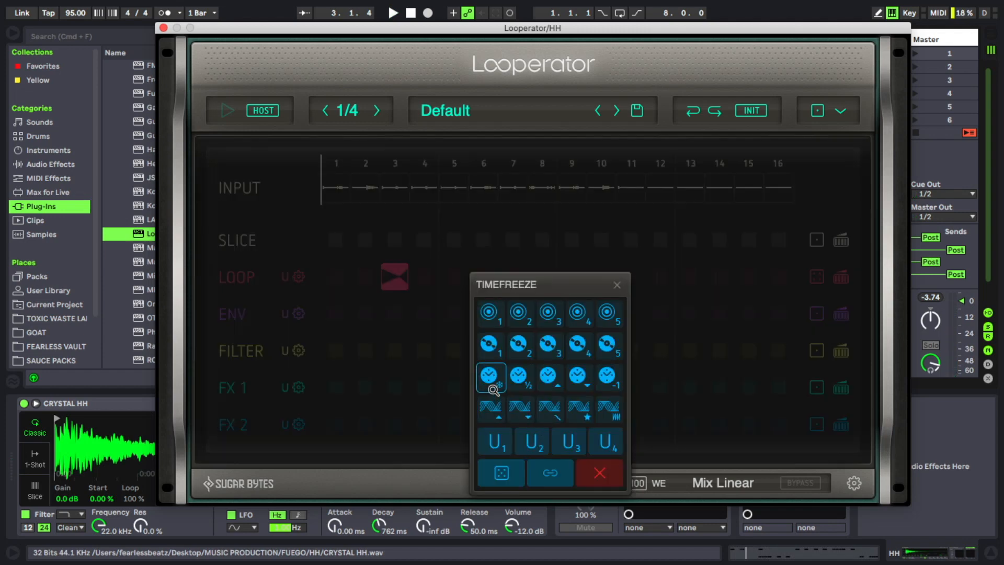
pyautogui.click(488, 375)
pyautogui.press('space')
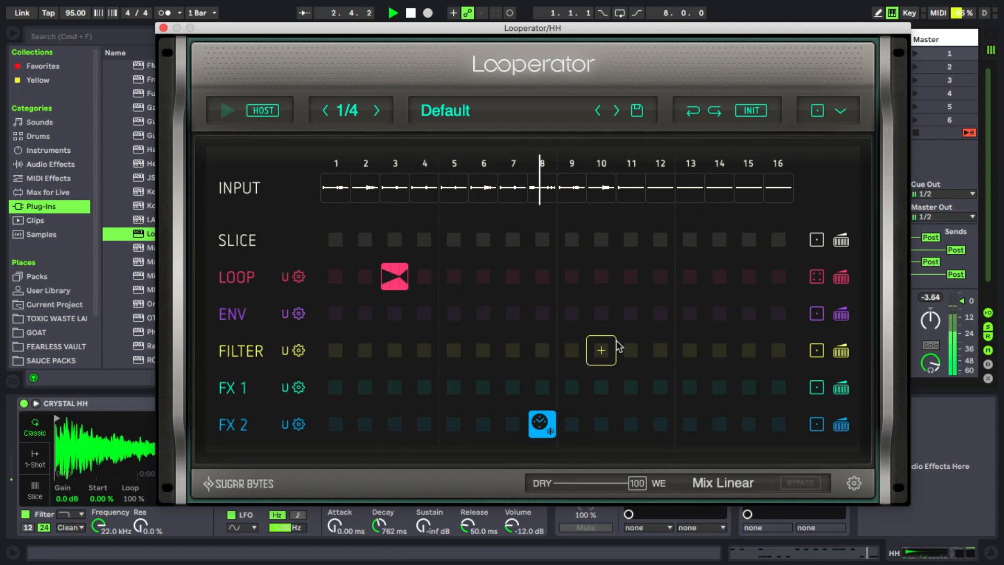
# - Lay out Loop blocks on steps 3, 7, 11 and 15 and Timefreeze blocks on steps 1 and 9, with the mix at 64
pyautogui.click(543, 424)
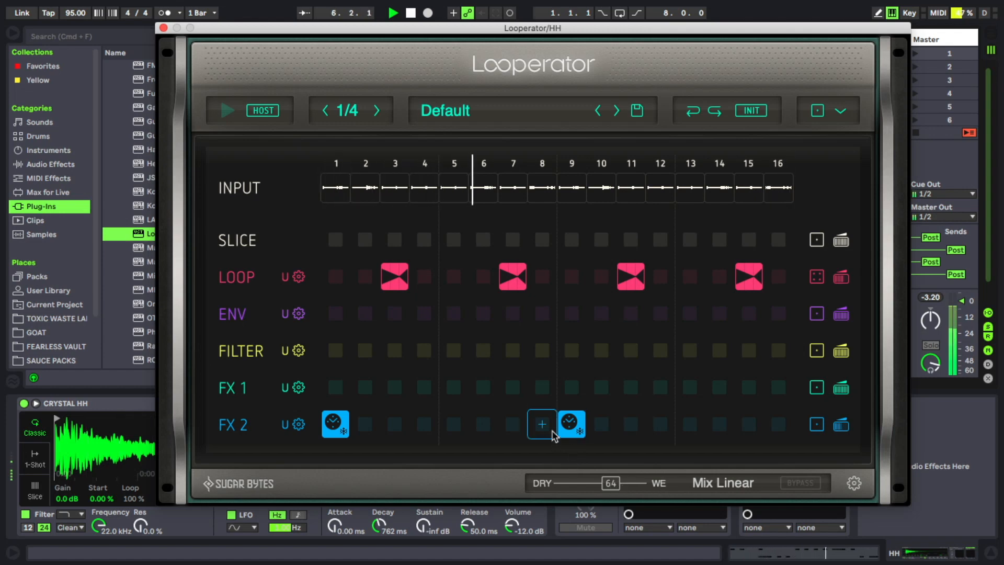
pyautogui.click(163, 28)
pyautogui.click(506, 358)
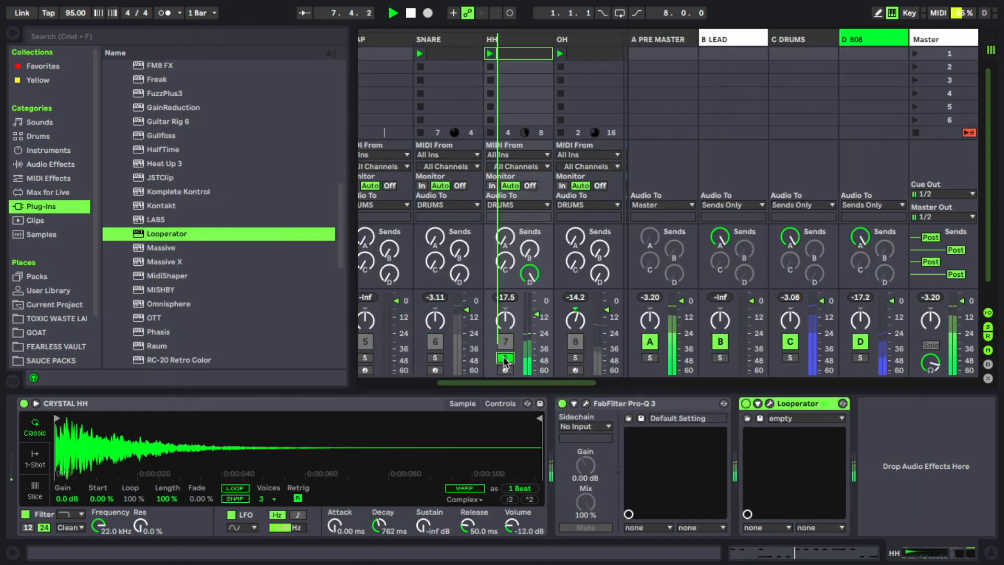
# - Reopen Looperator, replace the Timefreeze block on step 1 with a musical-note effect in FX 1, and delete the Timefreeze on step 9
pyautogui.click(770, 403)
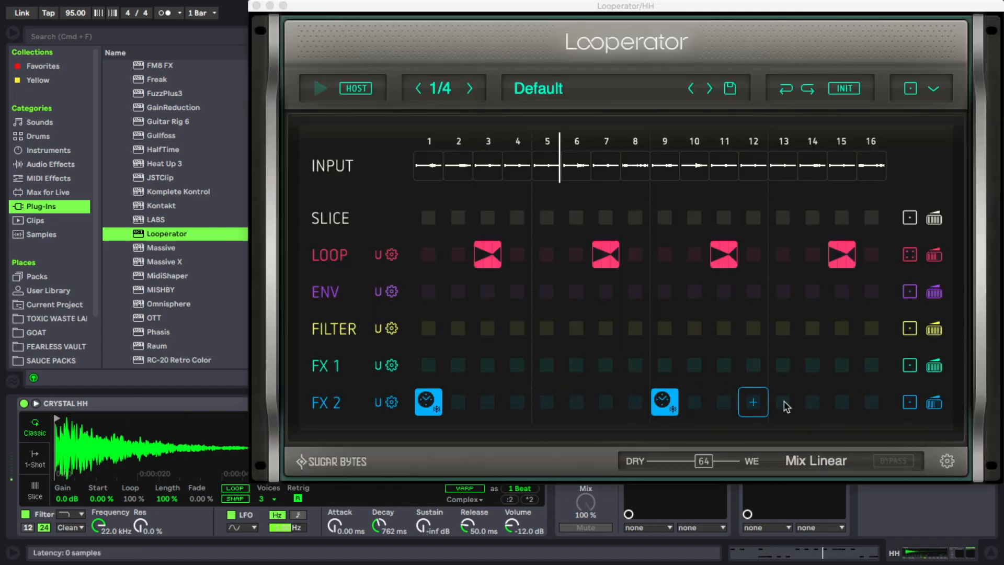
pyautogui.click(430, 400)
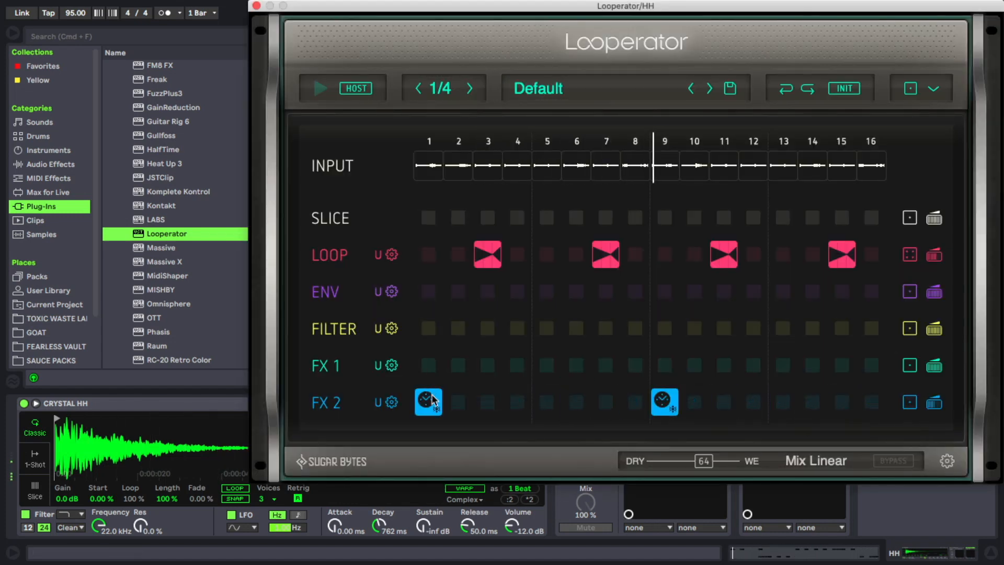
pyautogui.click(493, 451)
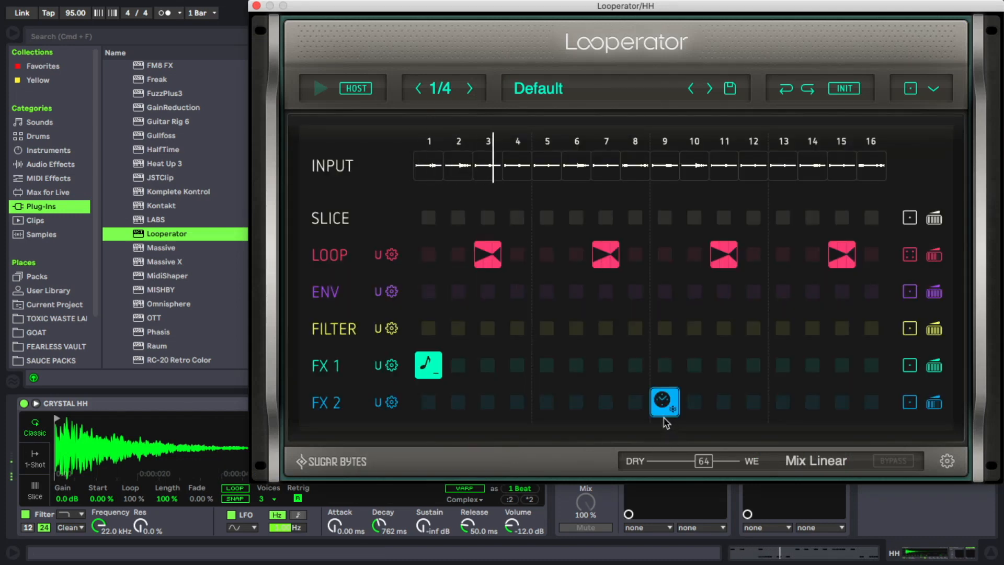
pyautogui.click(664, 410)
pyautogui.click(725, 451)
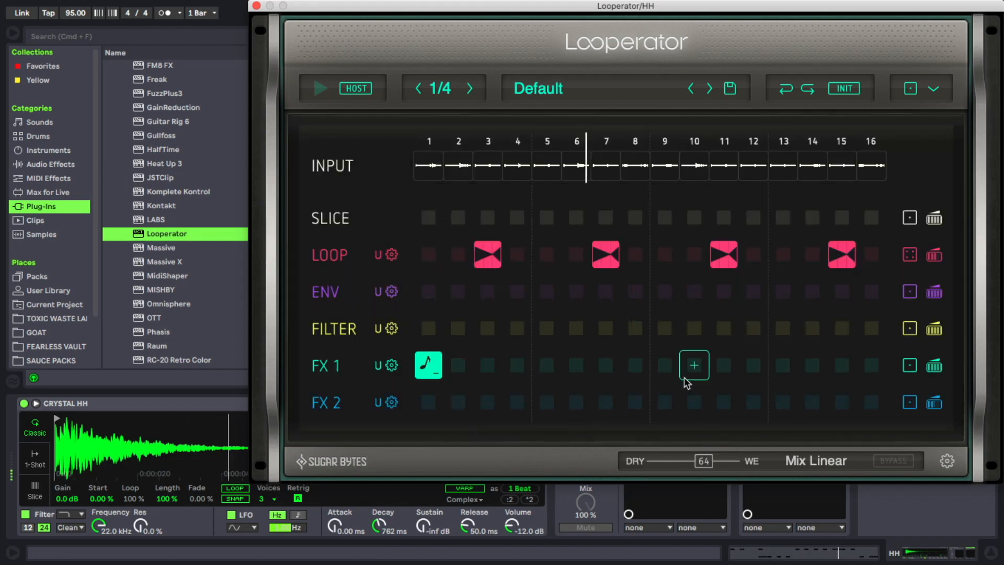
# - Add the same musical-note effect on step 9 of FX 1 and set the FX 1 row's mix to 36
pyautogui.click(664, 366)
pyautogui.click(615, 387)
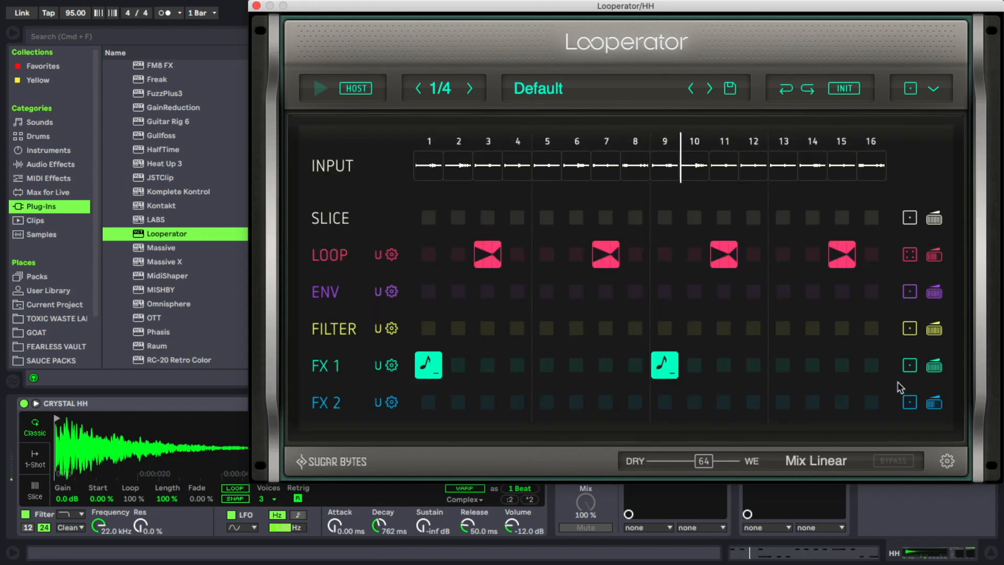
pyautogui.click(935, 367)
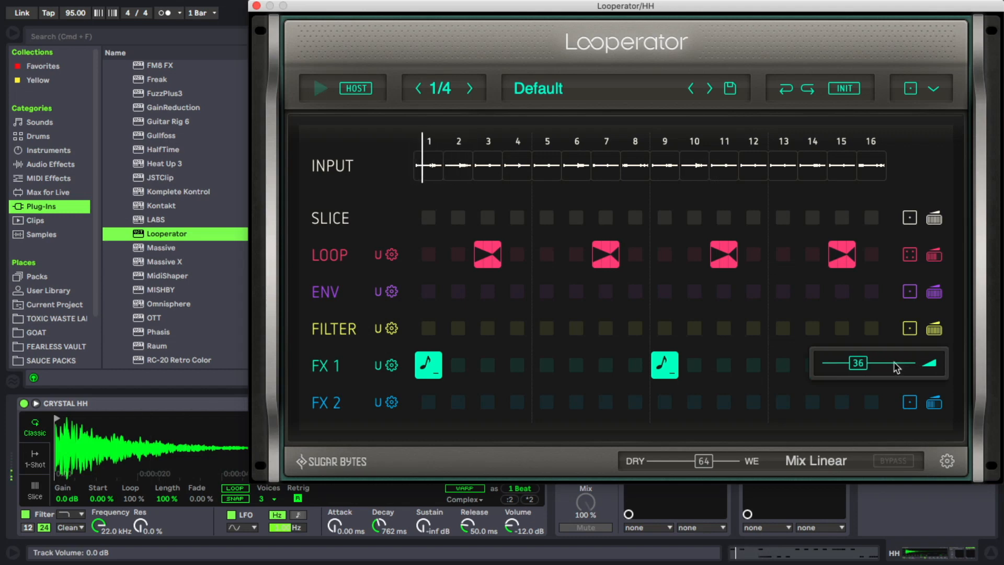
pyautogui.moveTo(894, 368); pyautogui.dragTo(891, 362)
# - Play the full beat and set the HH track volume to -8.6 dB
pyautogui.press('space')
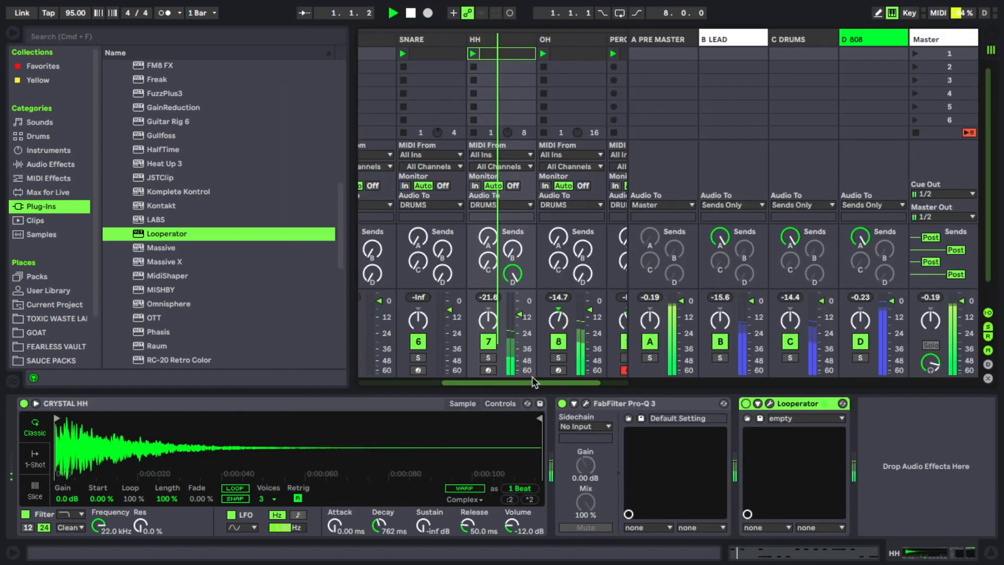
pyautogui.moveTo(534, 383); pyautogui.dragTo(545, 383)
pyautogui.moveTo(489, 316); pyautogui.dragTo(485, 312)
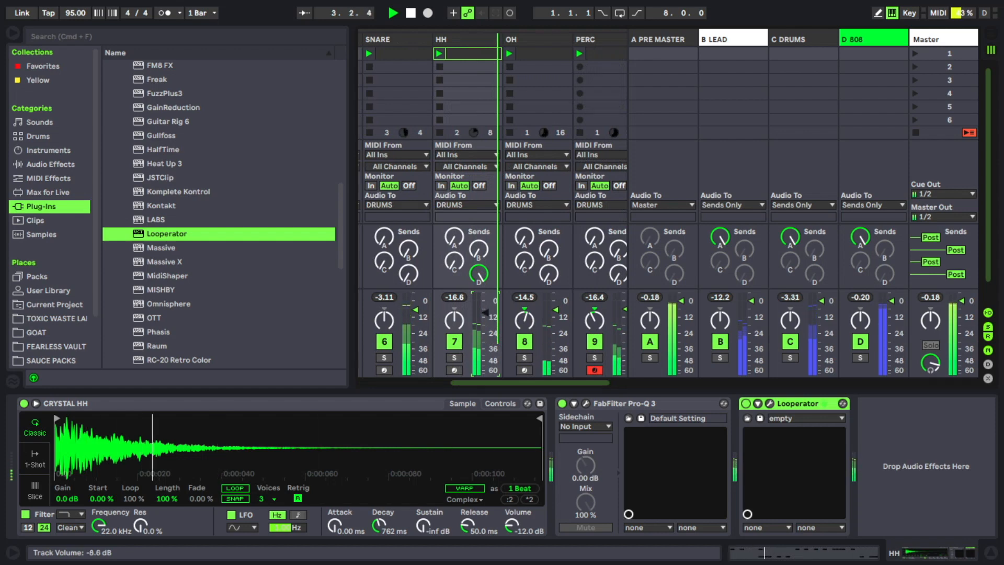
# - Adjust the OH track's volume against the playing beat, and stop playback
pyautogui.moveTo(559, 318); pyautogui.dragTo(559, 315)
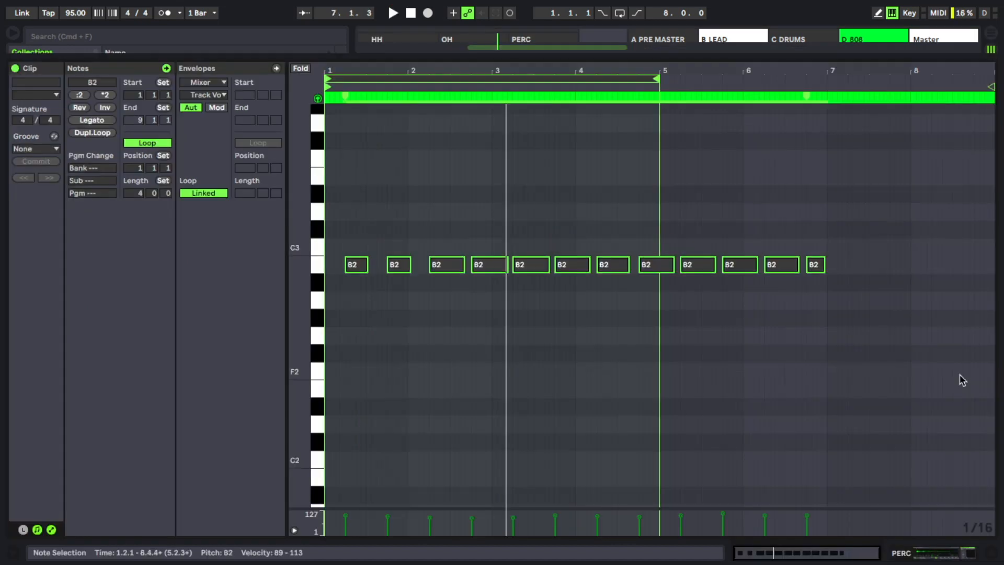
pyautogui.press('Down')
pyautogui.press('Down')
pyautogui.press('space')
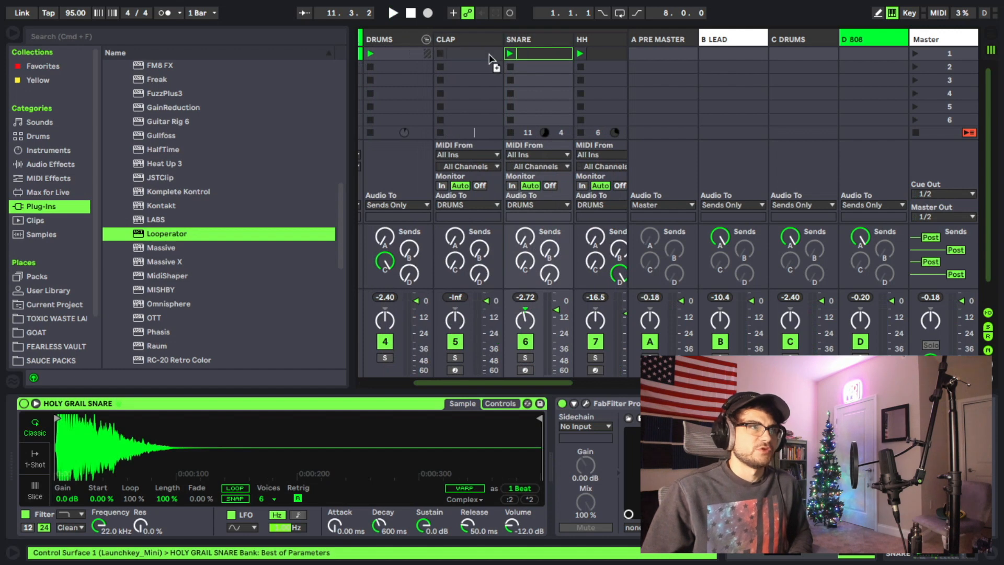
# - Set up the CLAP track with the COBRA STRIKE CLAP sample and play it with the full beat
pyautogui.click(474, 56)
pyautogui.click(449, 42)
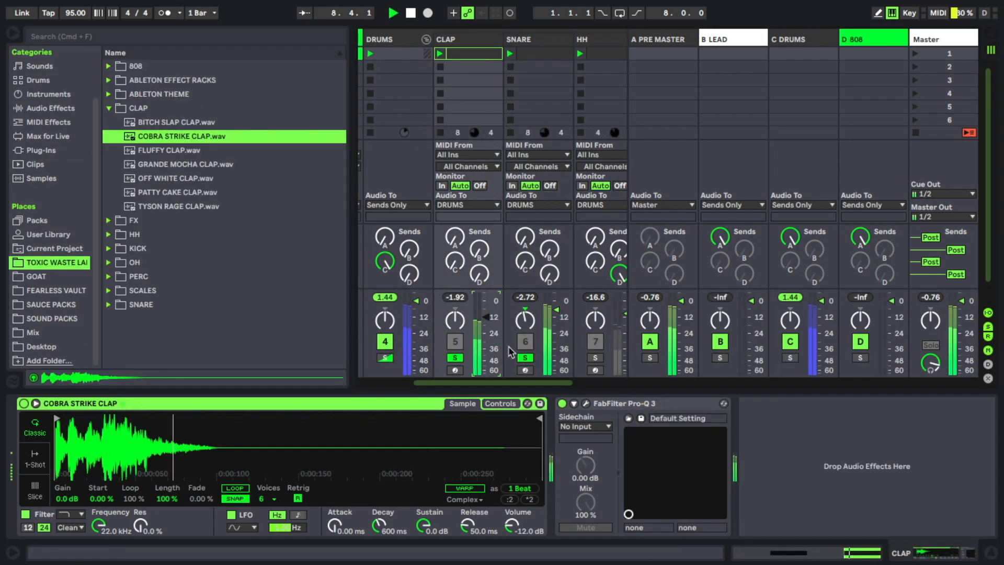
pyautogui.press('space')
pyautogui.click(487, 345)
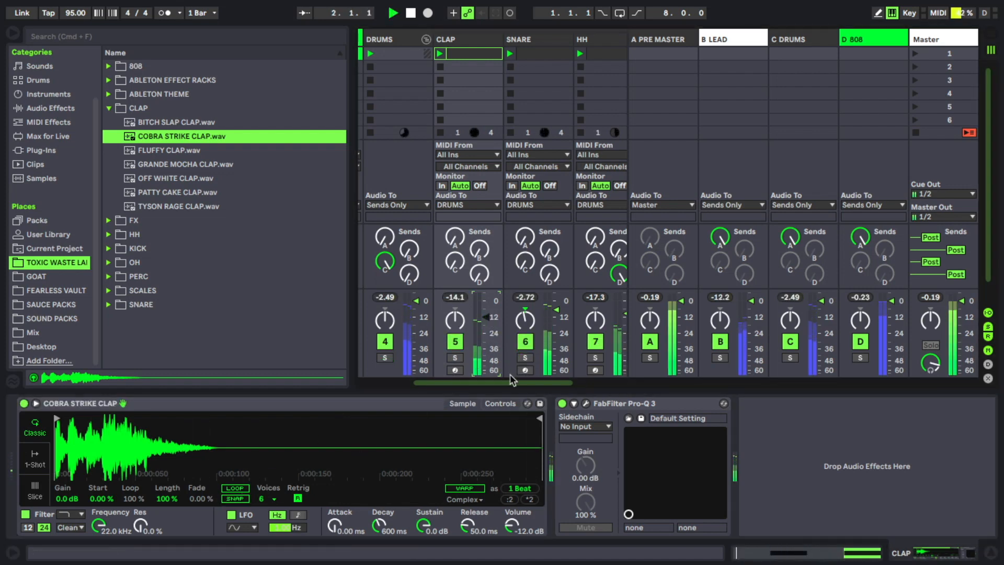
# - Add a 12 dB/oct Low Cut band to the clap's Pro-Q 3 and move its cutoff between 200 and 500 Hz
pyautogui.hscroll(3, 565, 348)
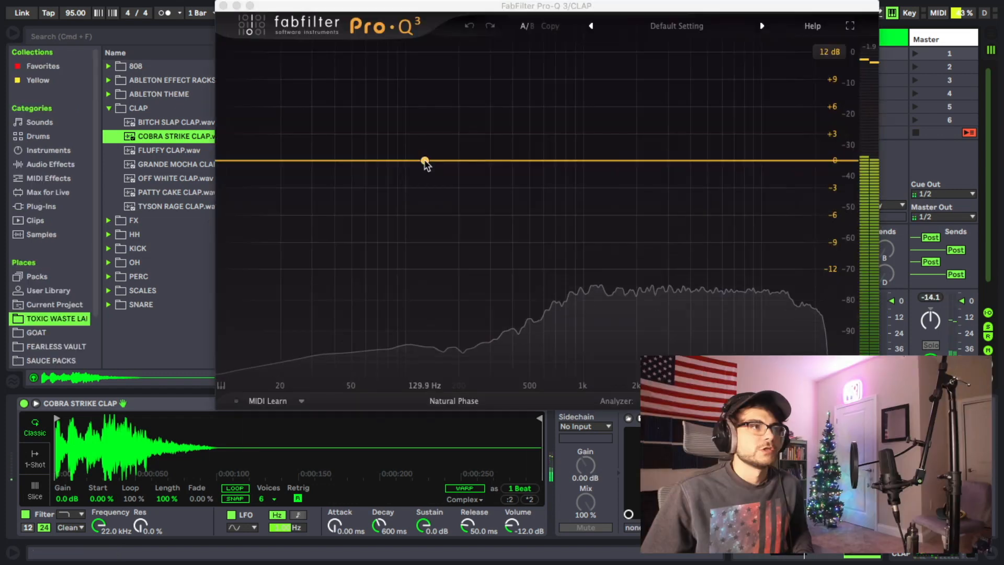
pyautogui.moveTo(426, 162); pyautogui.dragTo(421, 200)
pyautogui.click(291, 336)
pyautogui.click(288, 209)
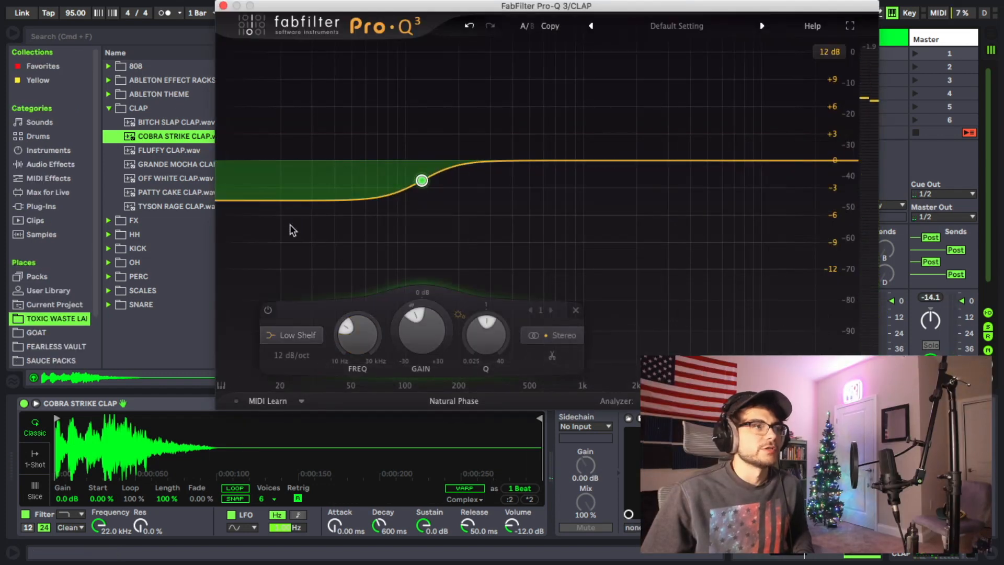
pyautogui.click(295, 339)
pyautogui.click(287, 224)
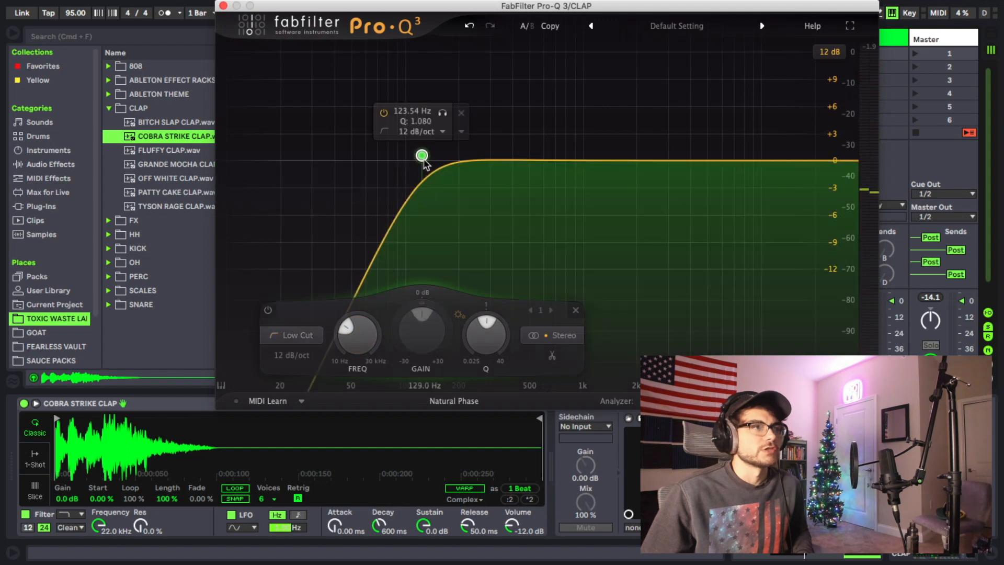
pyautogui.moveTo(422, 157); pyautogui.dragTo(505, 168)
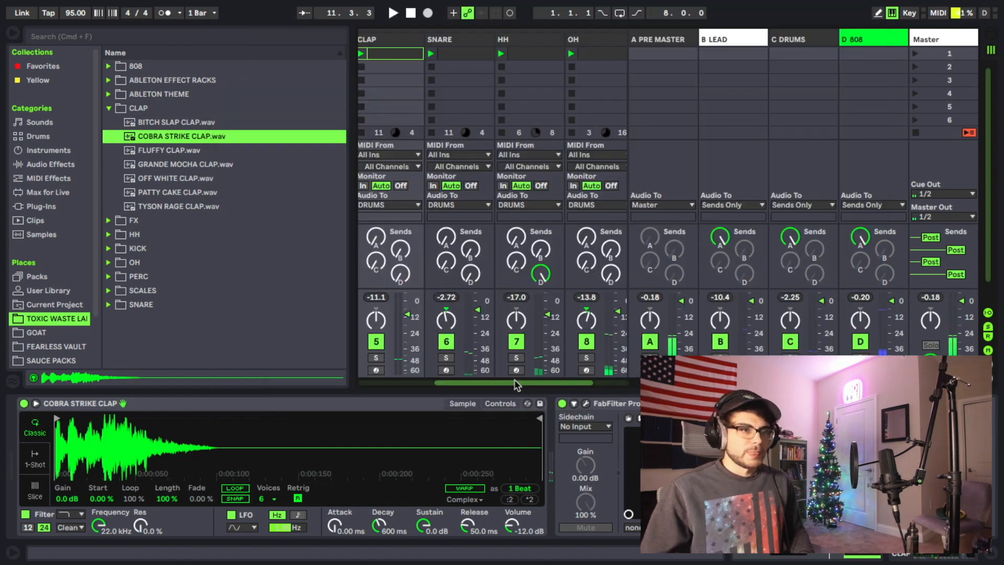
# - Examine the HH track's send to return D, the D 808 return's ClassicClipper, and the Kick and 808 tracks' routing
pyautogui.moveTo(515, 386); pyautogui.dragTo(523, 390)
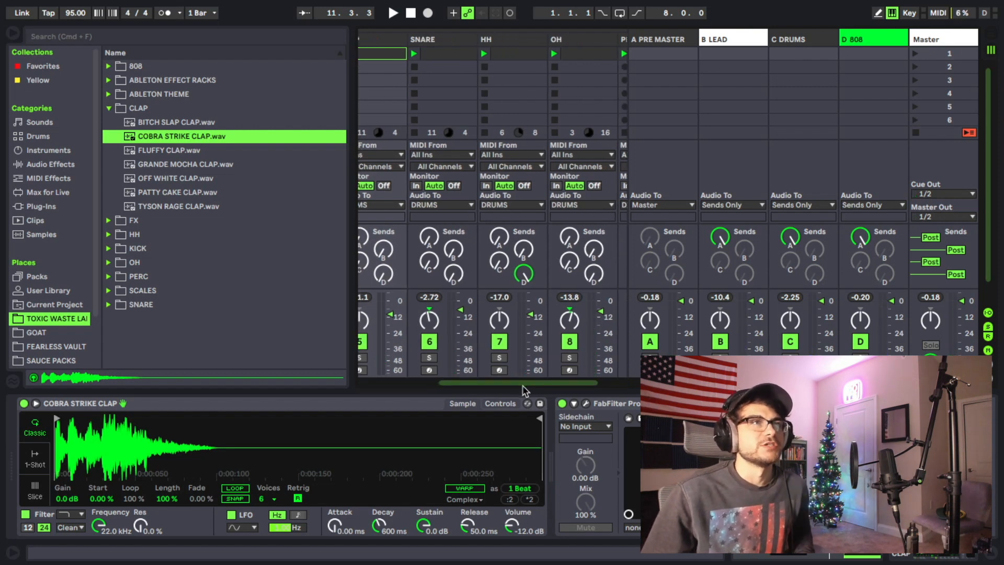
pyautogui.click(871, 52)
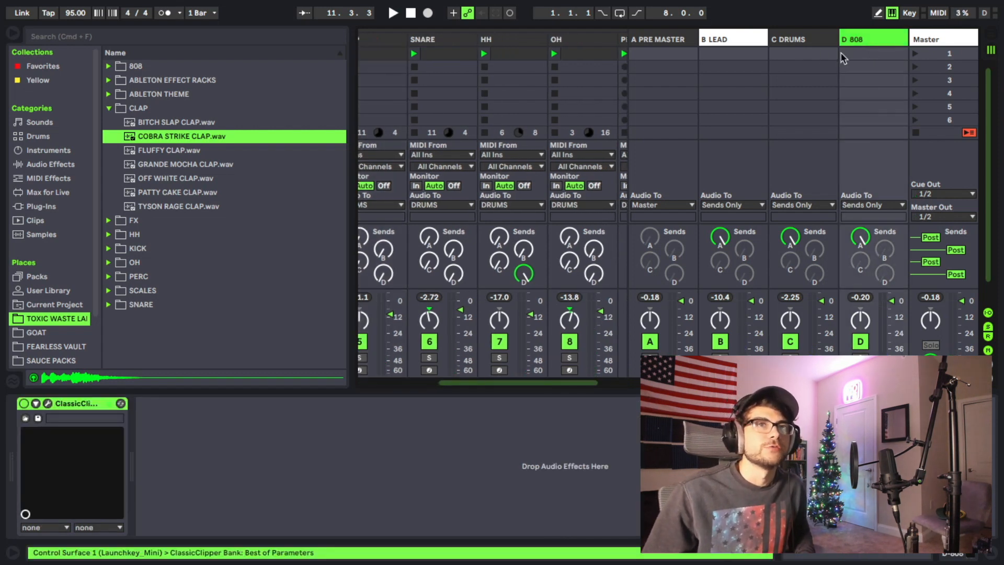
pyautogui.click(512, 41)
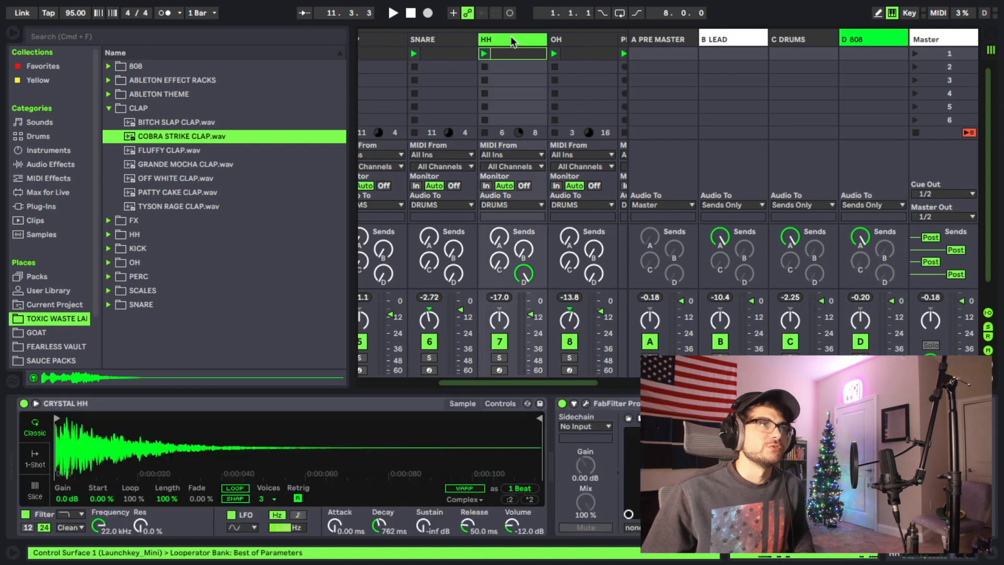
pyautogui.click(523, 276)
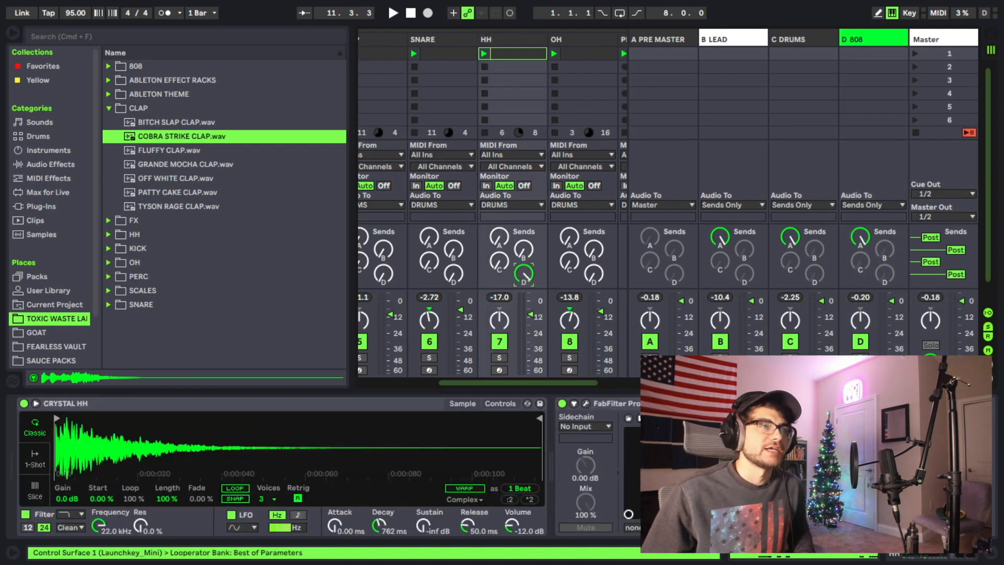
pyautogui.click(856, 44)
pyautogui.click(521, 281)
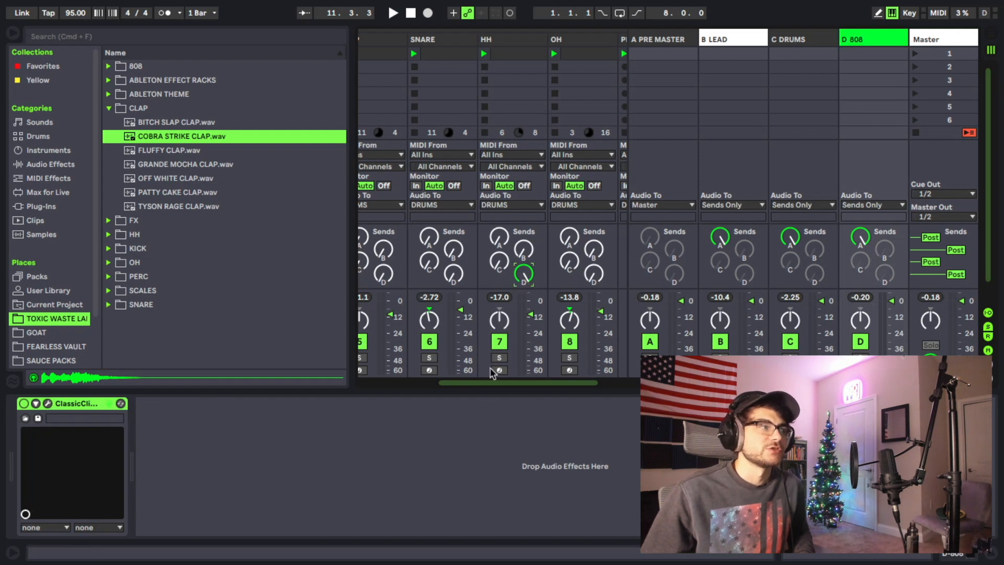
pyautogui.click(507, 50)
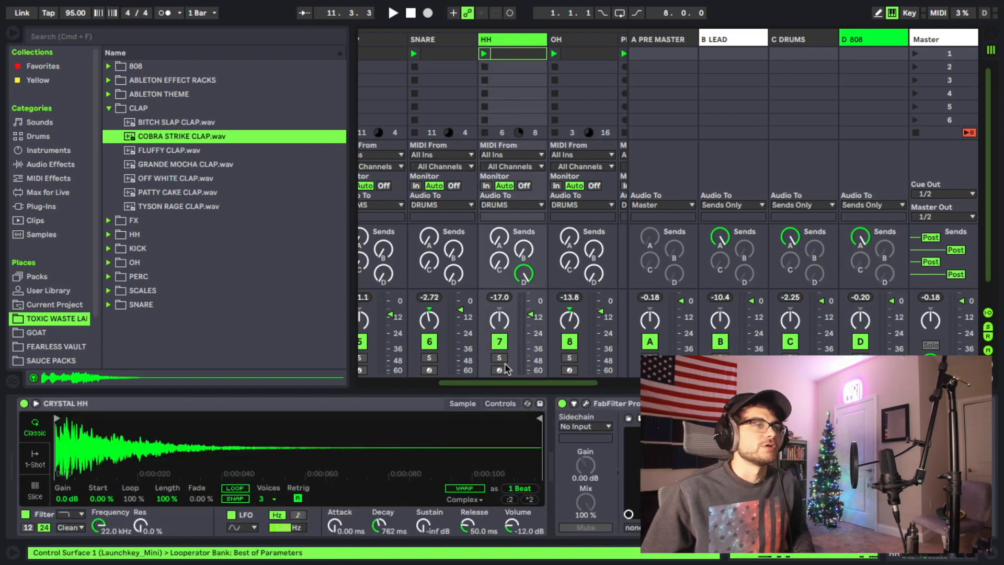
pyautogui.moveTo(512, 383); pyautogui.dragTo(435, 402)
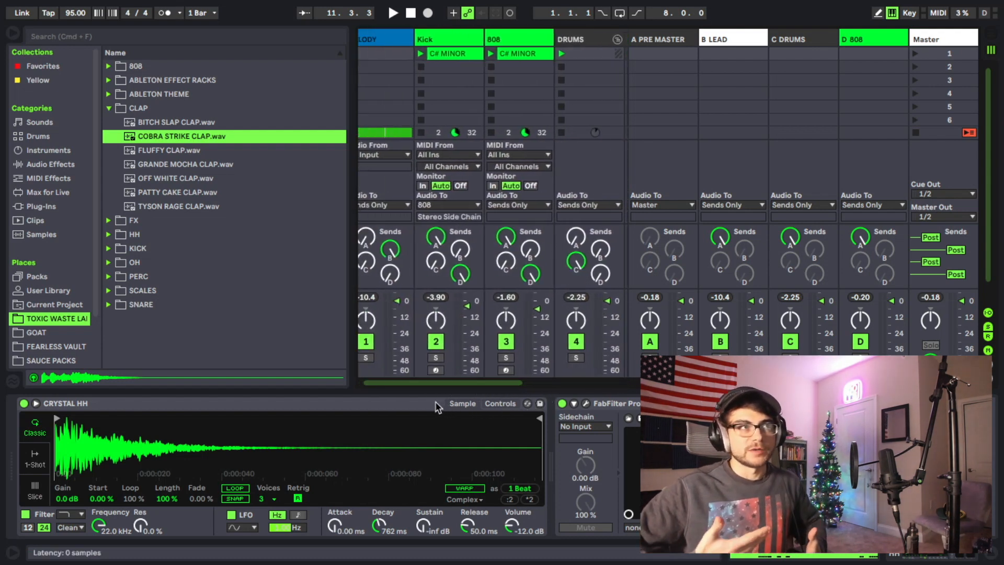